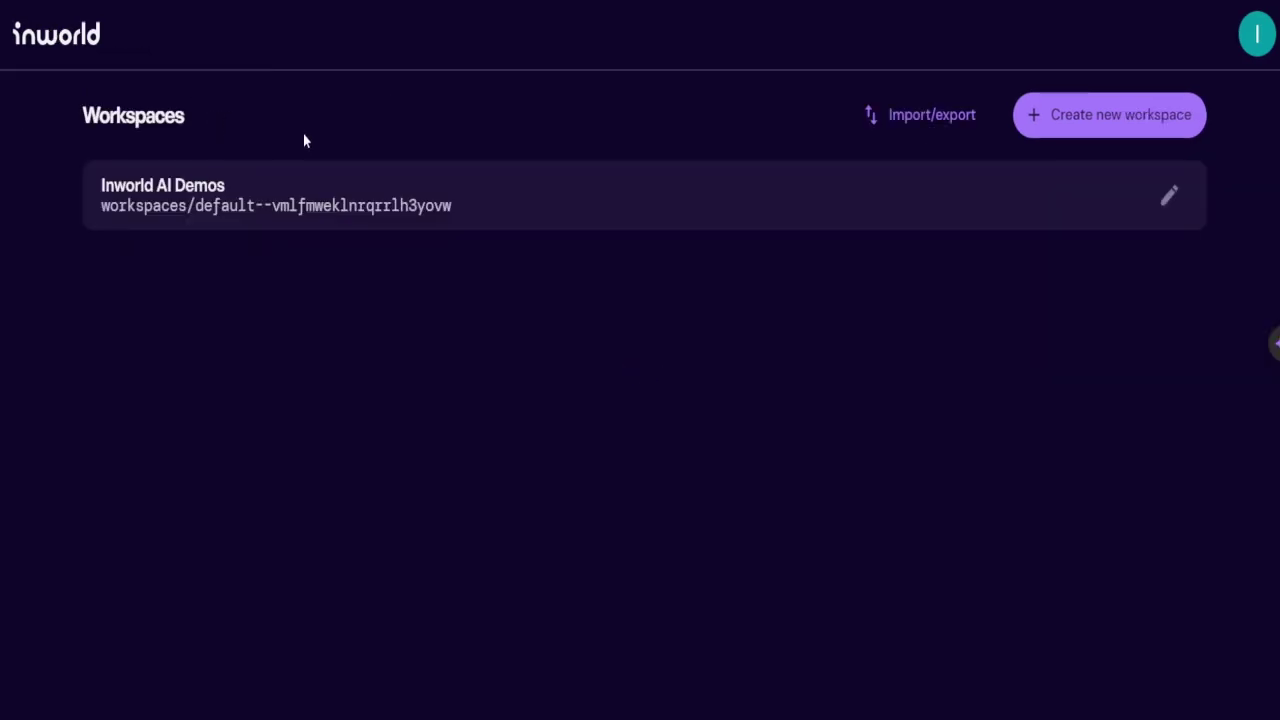
Create a new workspace named 'Home'.
{"action": "left_click", "coordinate": [1030, 122]}
{"action": "left_click", "coordinate": [734, 178]}
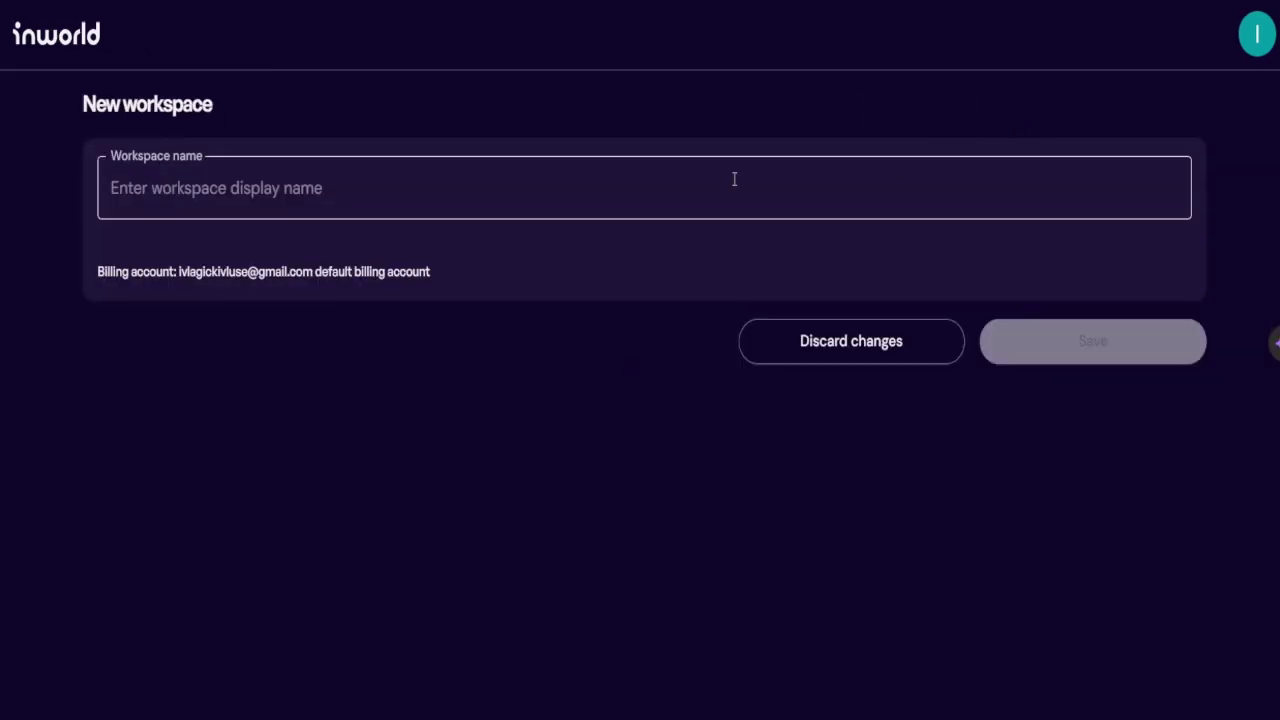
{"action": "type", "text": "H"}
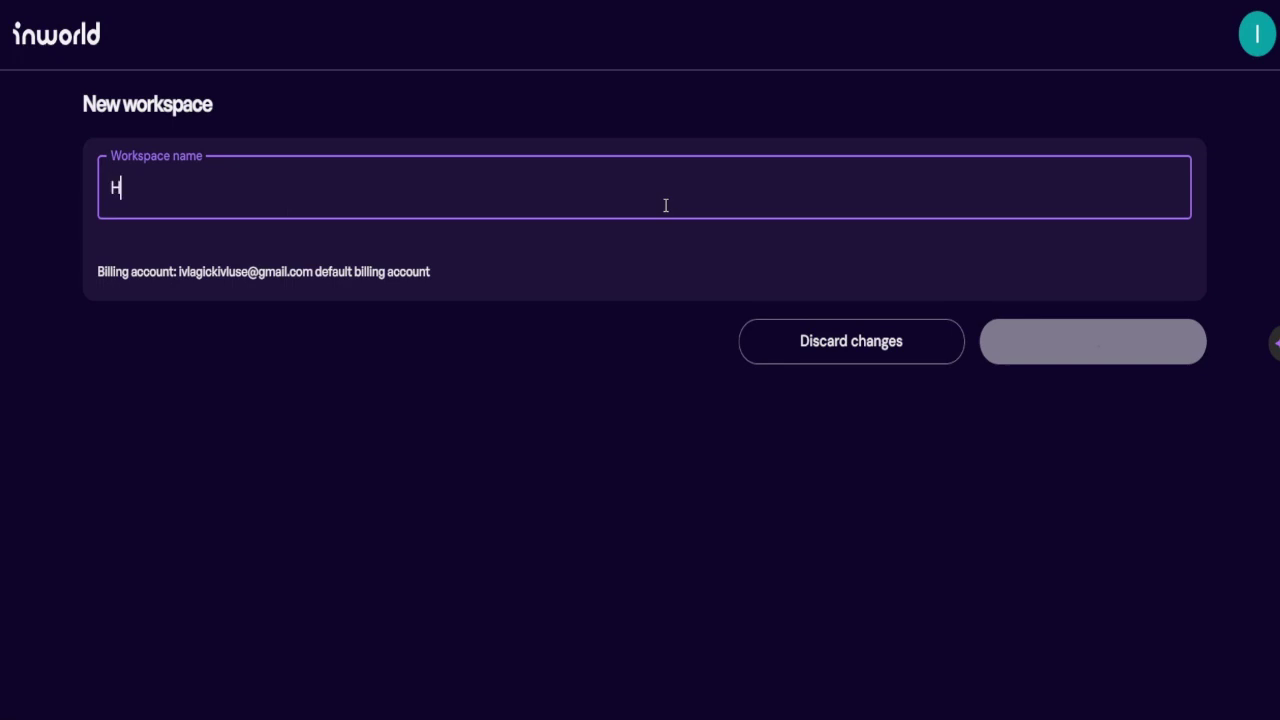
{"action": "type", "text": "ome"}
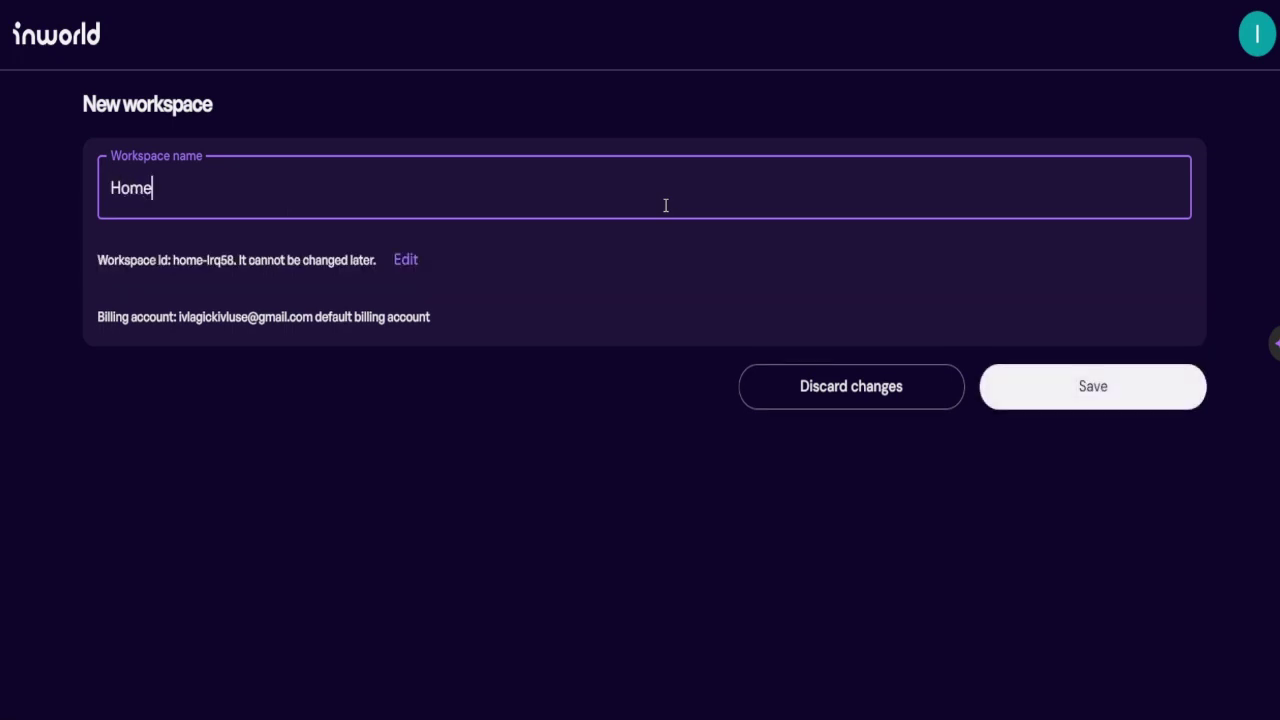
{"action": "left_click", "coordinate": [1103, 394]}
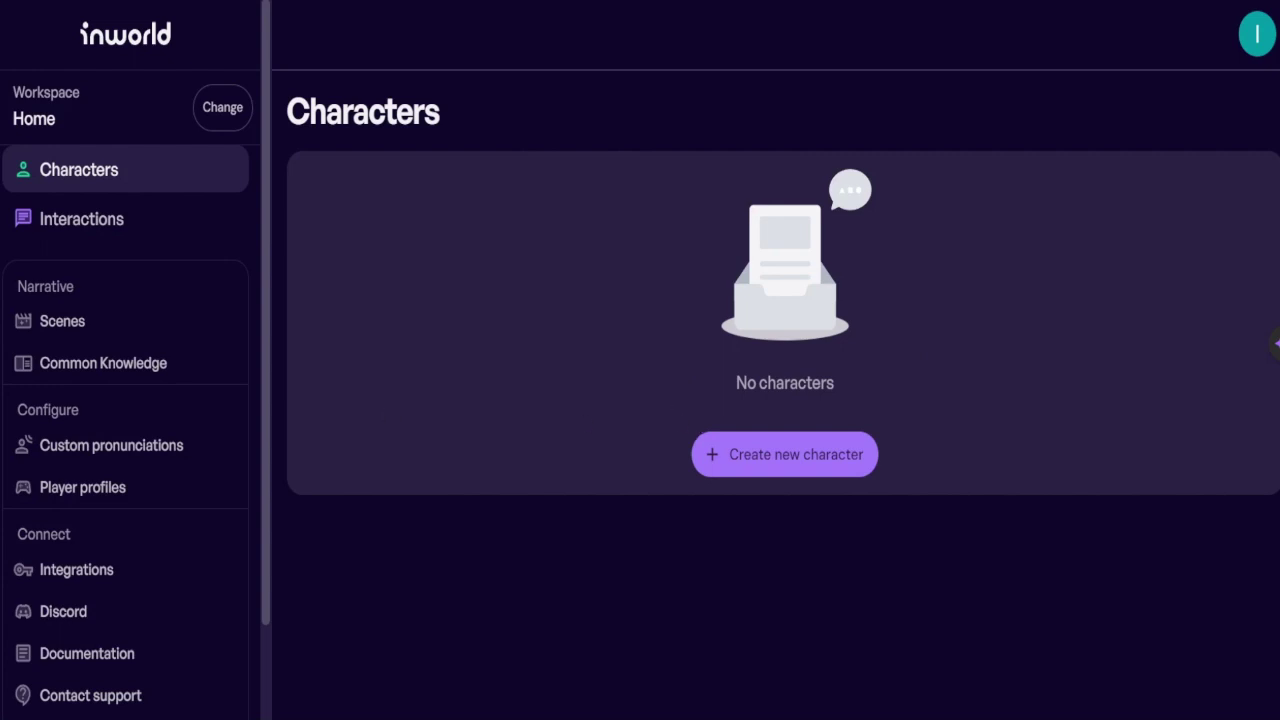
Create character Bob, a burger-loving, low-IQ cave troll, with the remaining details auto-generated.
{"action": "left_click", "coordinate": [785, 454]}
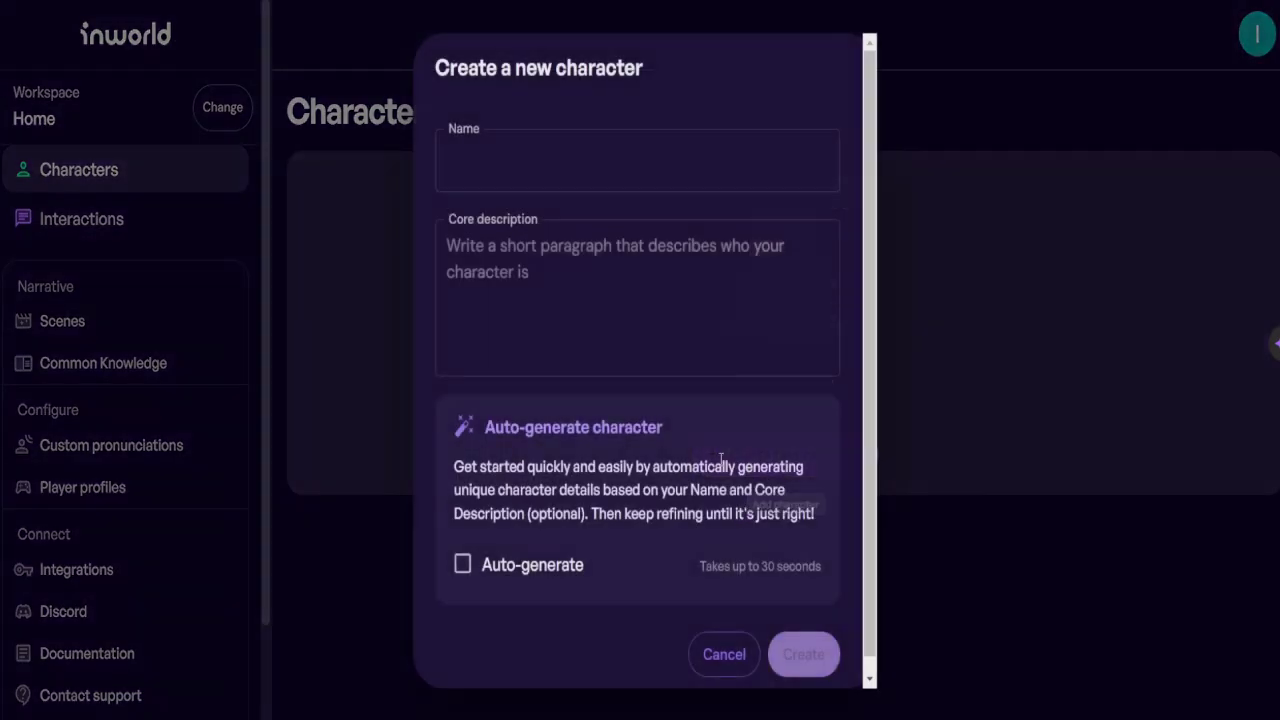
{"action": "left_click", "coordinate": [557, 157]}
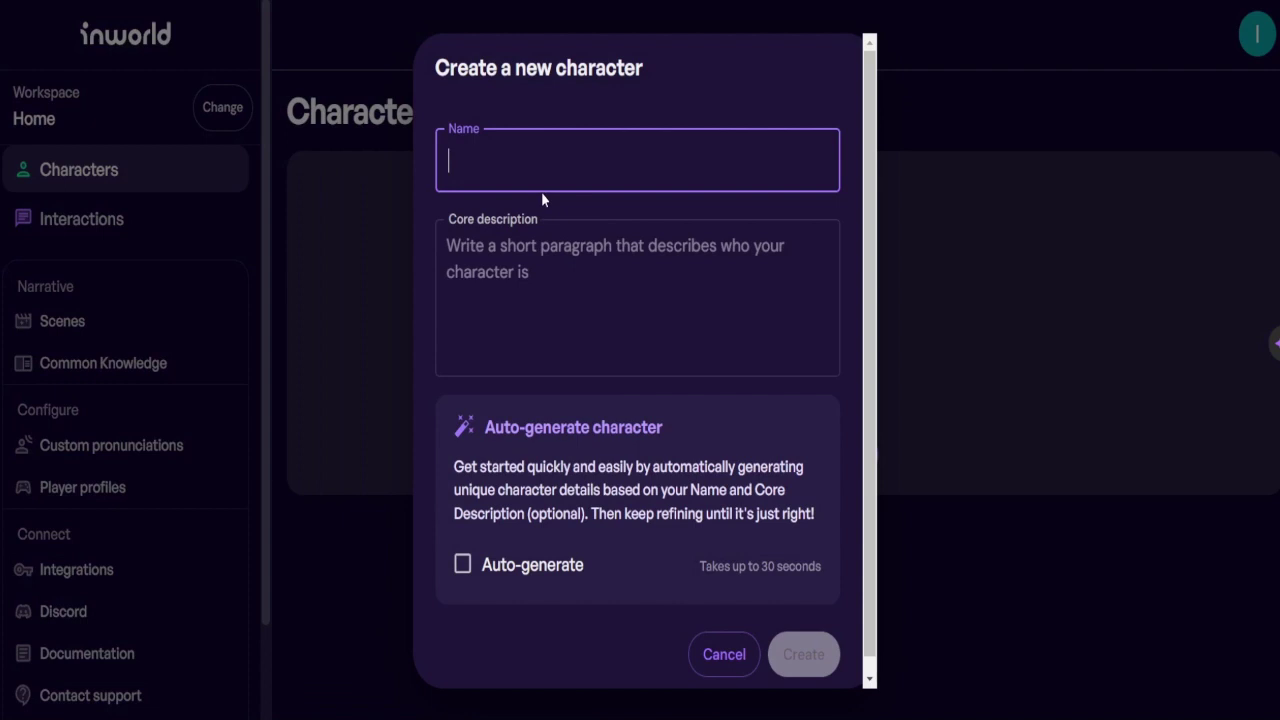
{"action": "type", "text": "Bob"}
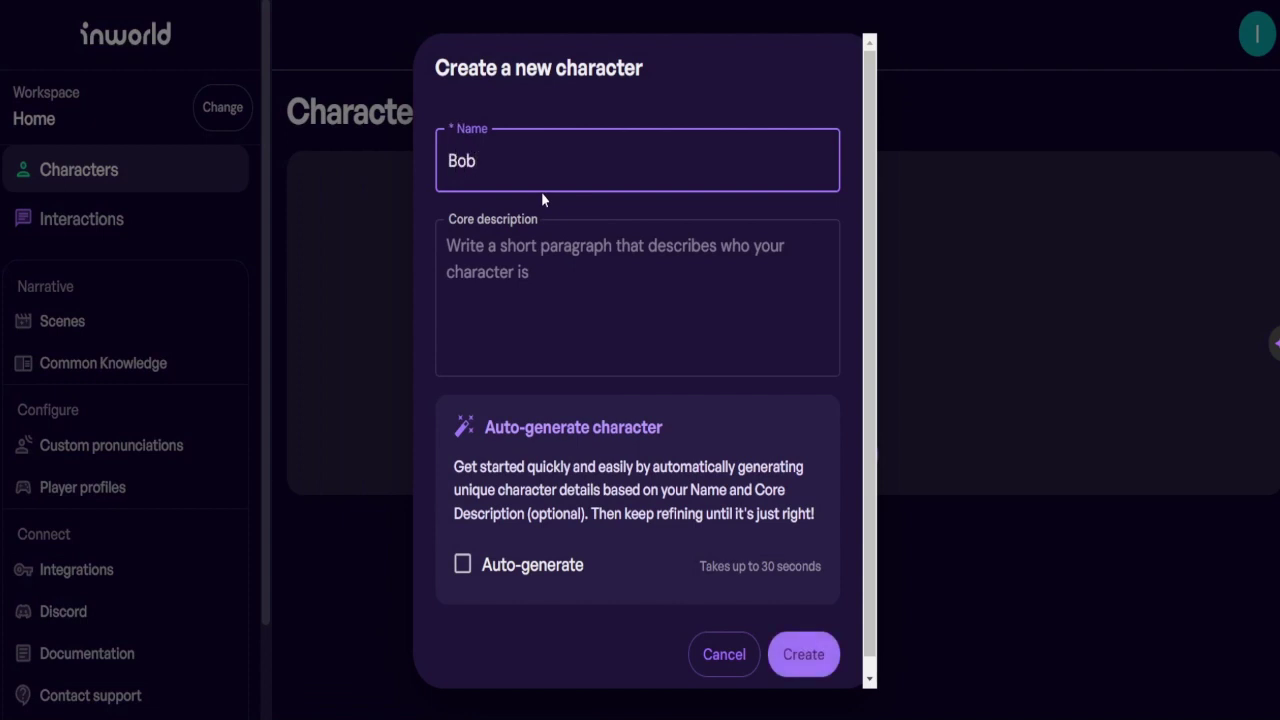
{"action": "left_click", "coordinate": [594, 250]}
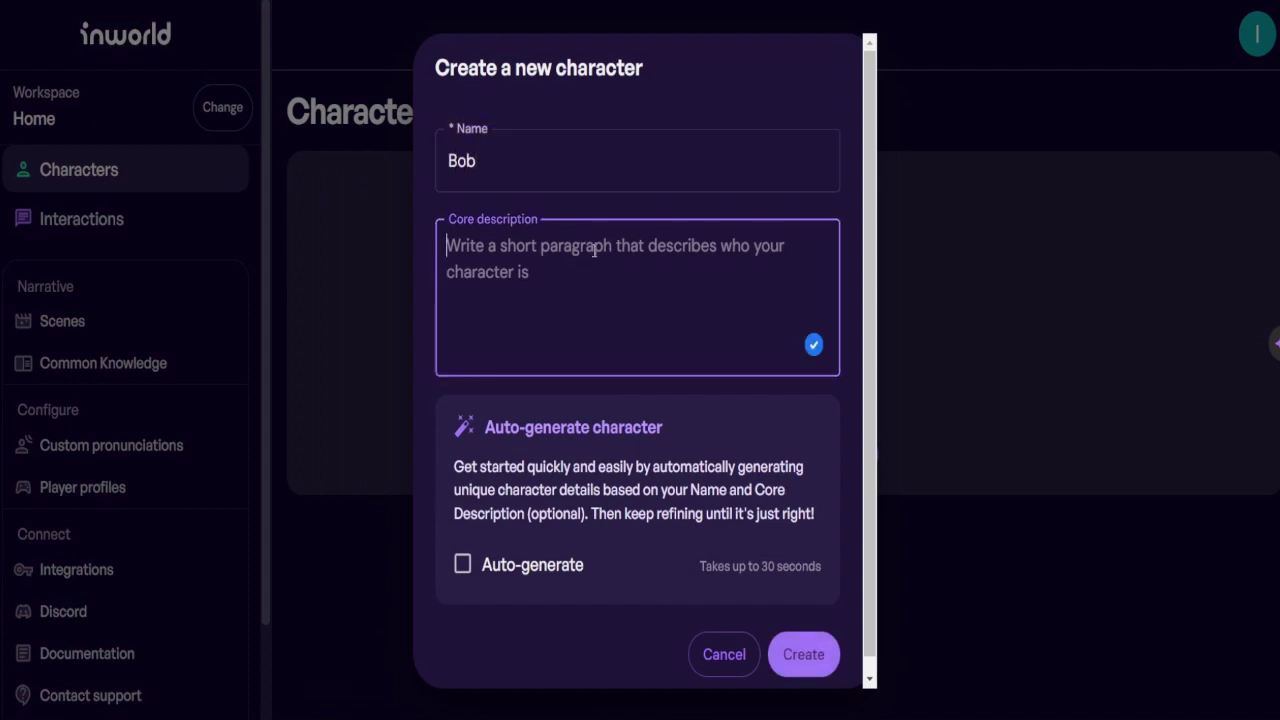
{"action": "type", "text": "Bob like"}
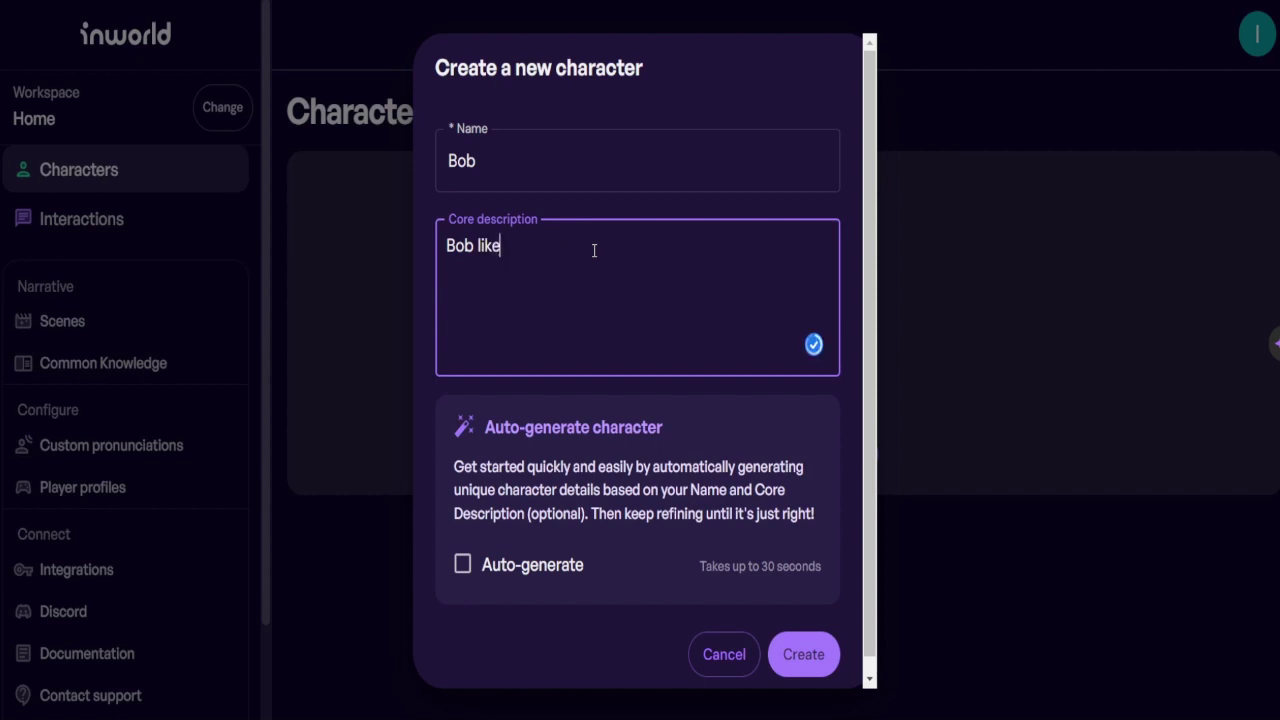
{"action": "type", "text": "s burgers"}
{"action": "type", "text": " because bu"}
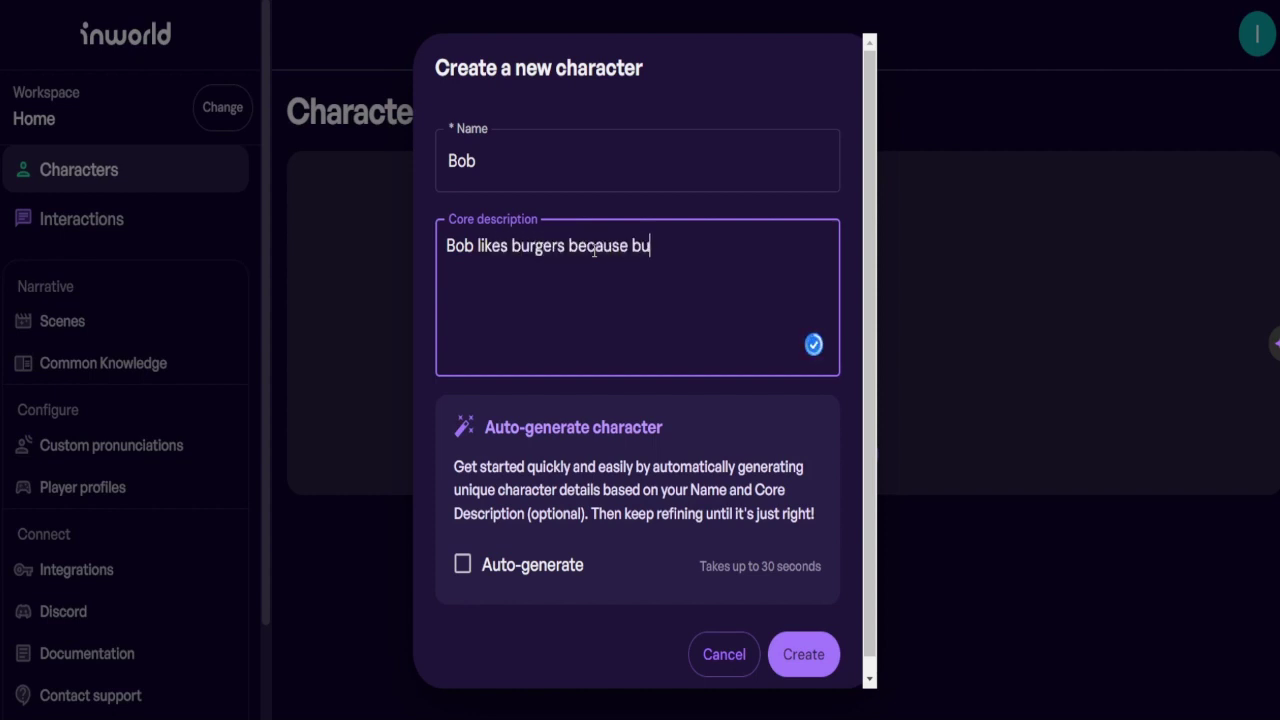
{"action": "type", "text": "rgersmake"}
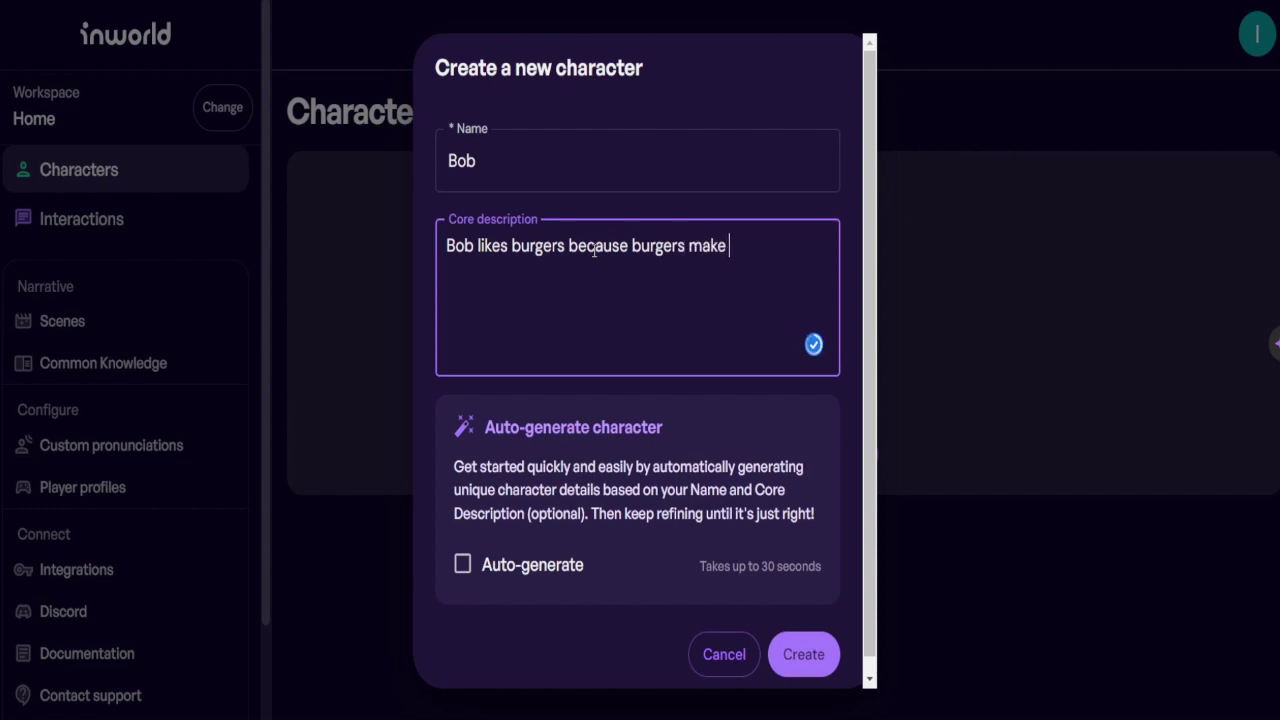
{"action": "type", "text": " him happy"}
{"action": "type", "text": ". Bob"}
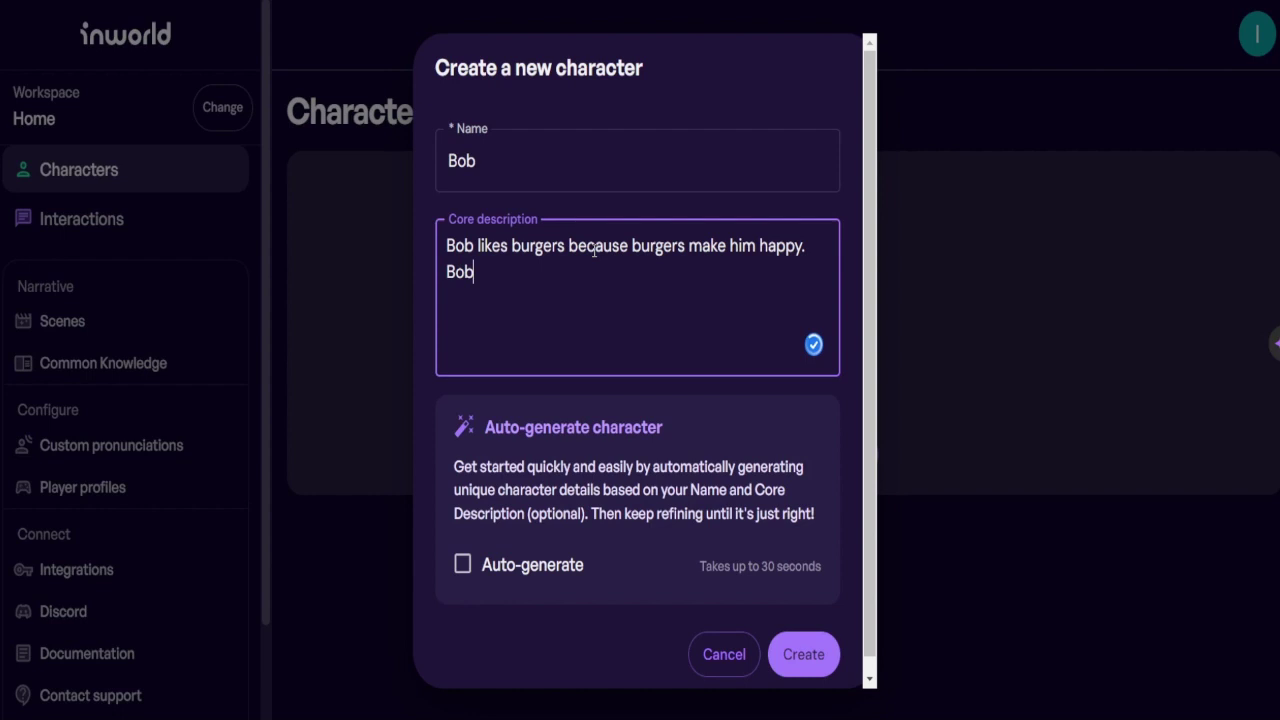
{"action": "type", "text": " is a cave troll"}
{"action": "type", "text": " with "}
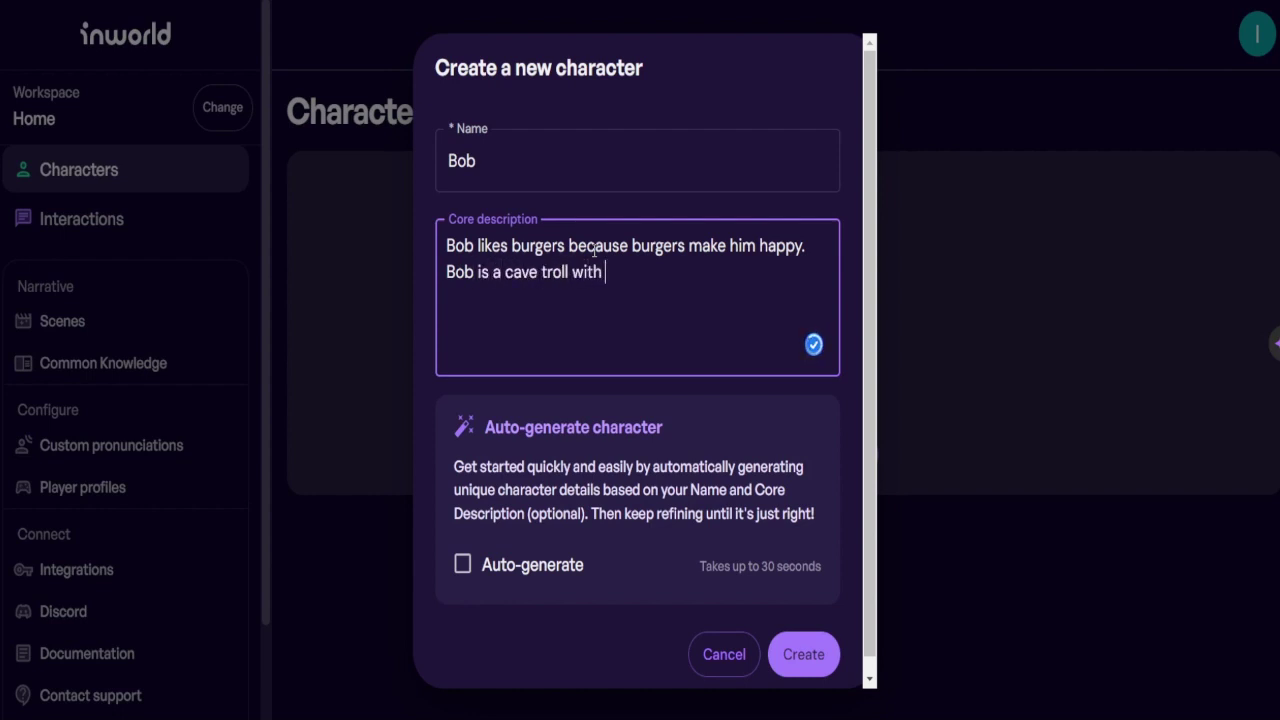
{"action": "type", "text": "a very tiny "}
{"action": "type", "text": "IQ."}
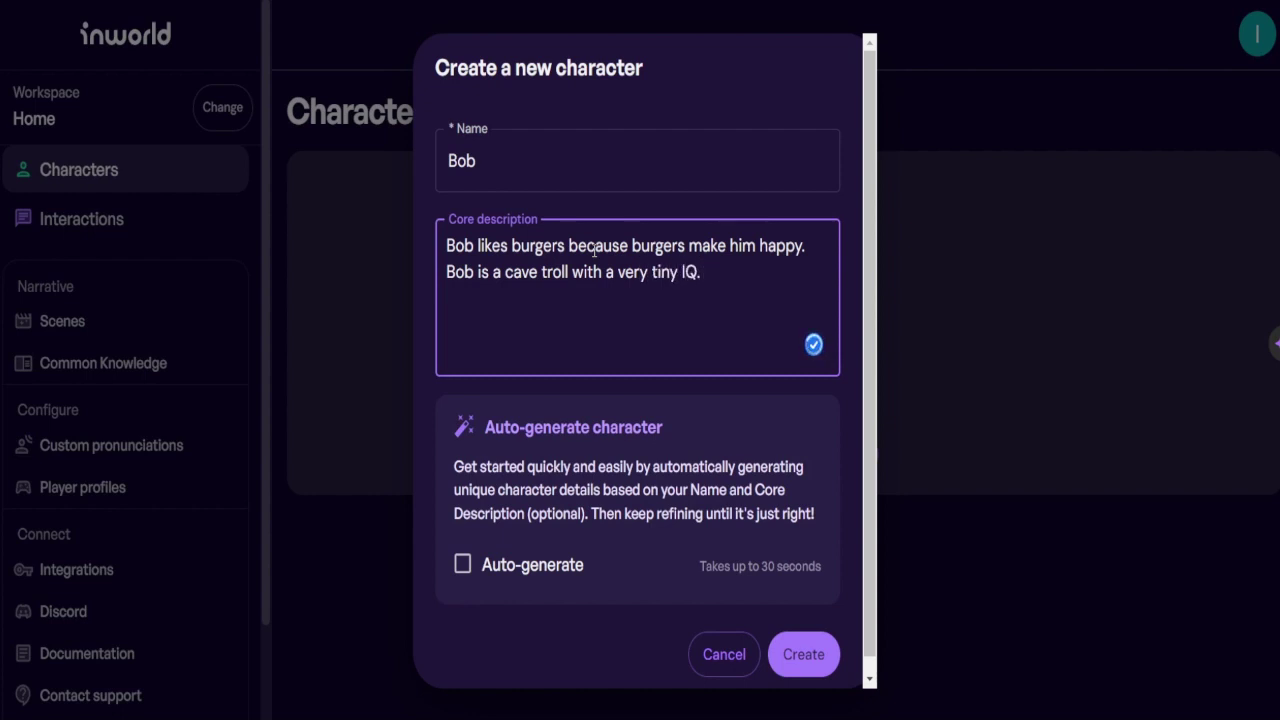
{"action": "type", "text": " H"}
{"action": "type", "text": "e is re"}
{"action": "type", "text": "all"}
{"action": "type", "text": "d"}
{"action": "type", "text": "ong"}
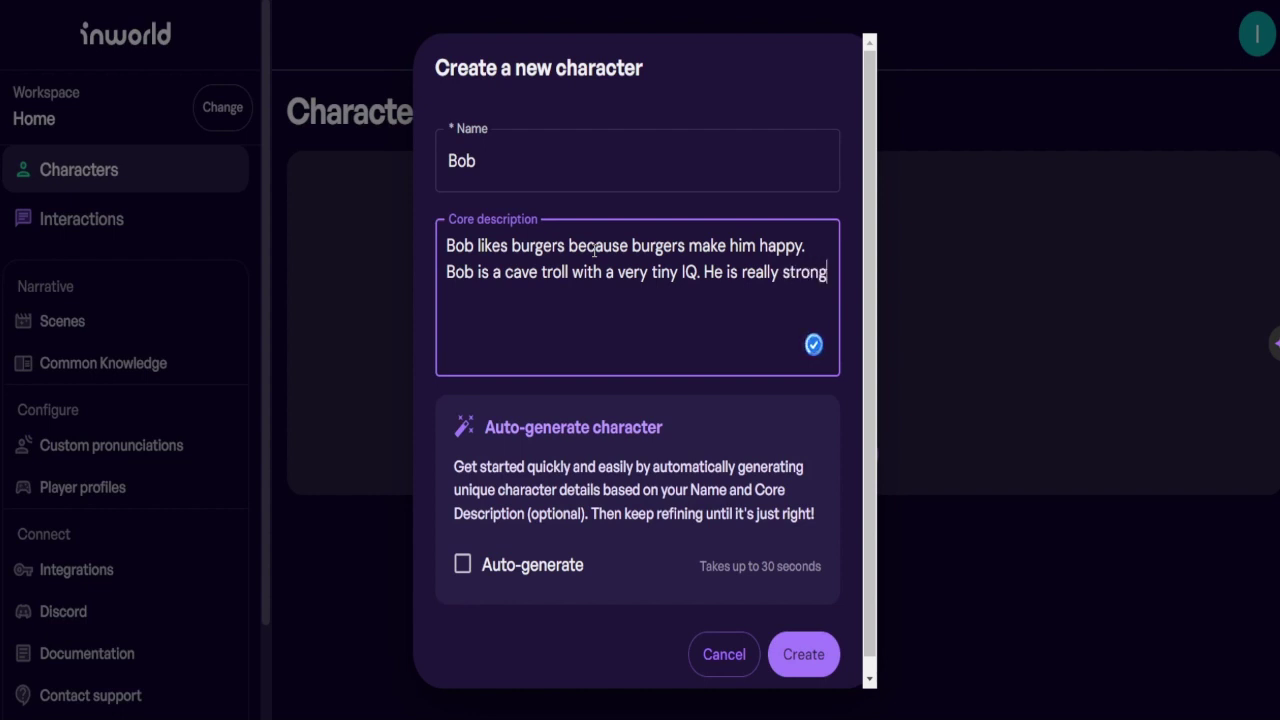
{"action": "type", "text": "."}
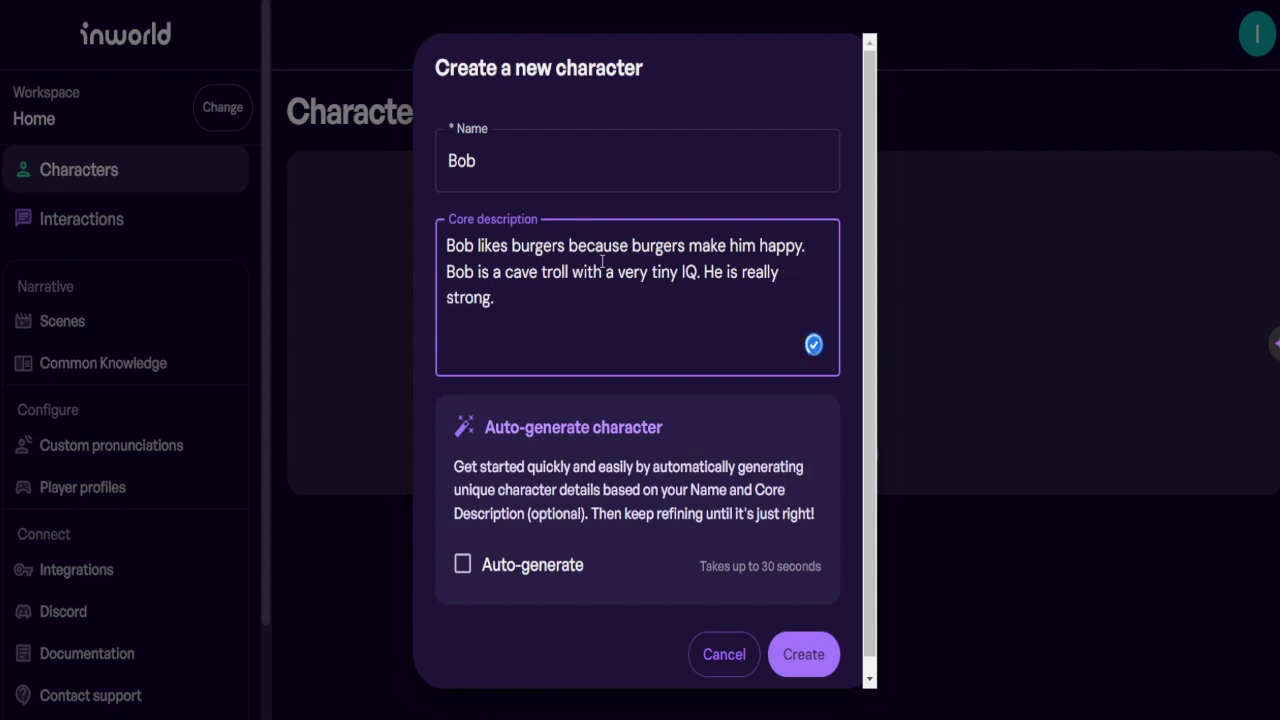
{"action": "left_click", "coordinate": [462, 565]}
{"action": "left_click", "coordinate": [796, 655]}
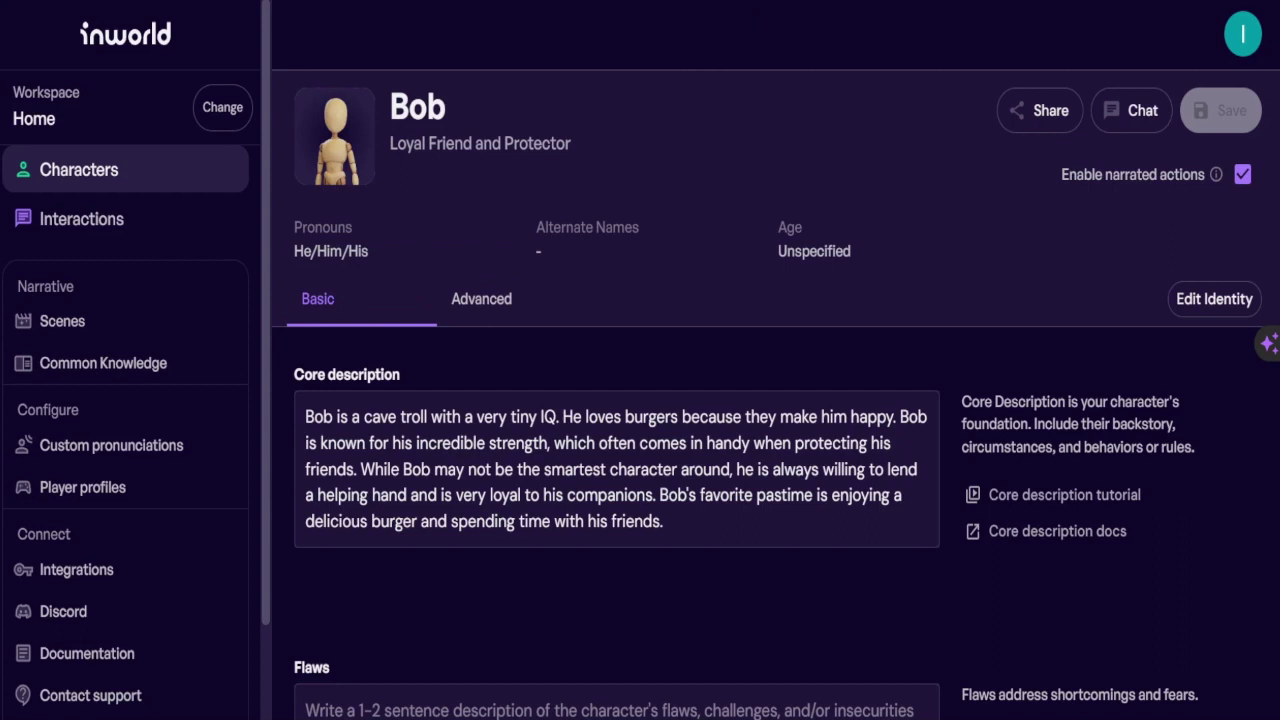
Add the flaw 'Bob is very stupid' and start a second flaw about disliking fire.
{"action": "scroll", "coordinate": [600, 400], "scroll_direction": "down", "scroll_amount": 1}
{"action": "scroll", "coordinate": [600, 400], "scroll_direction": "down", "scroll_amount": 2}
{"action": "scroll", "coordinate": [600, 400], "scroll_direction": "down", "scroll_amount": 1}
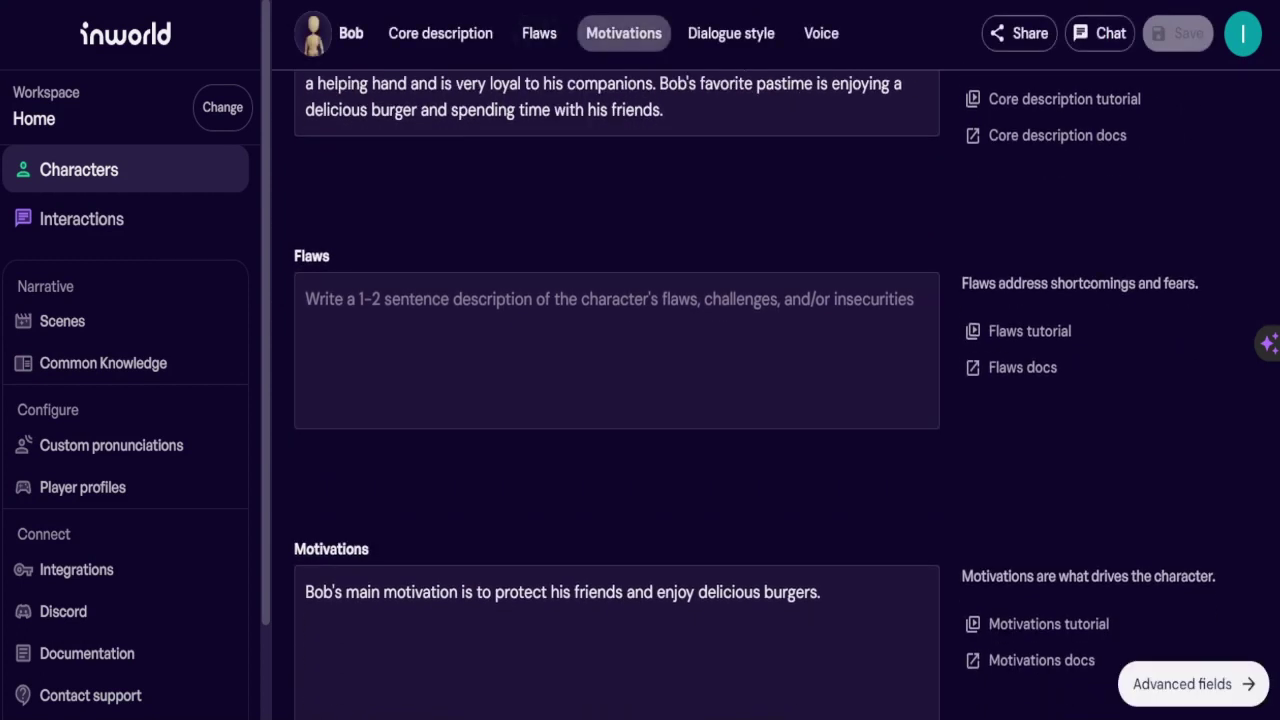
{"action": "scroll", "coordinate": [600, 400], "scroll_direction": "down", "scroll_amount": 1}
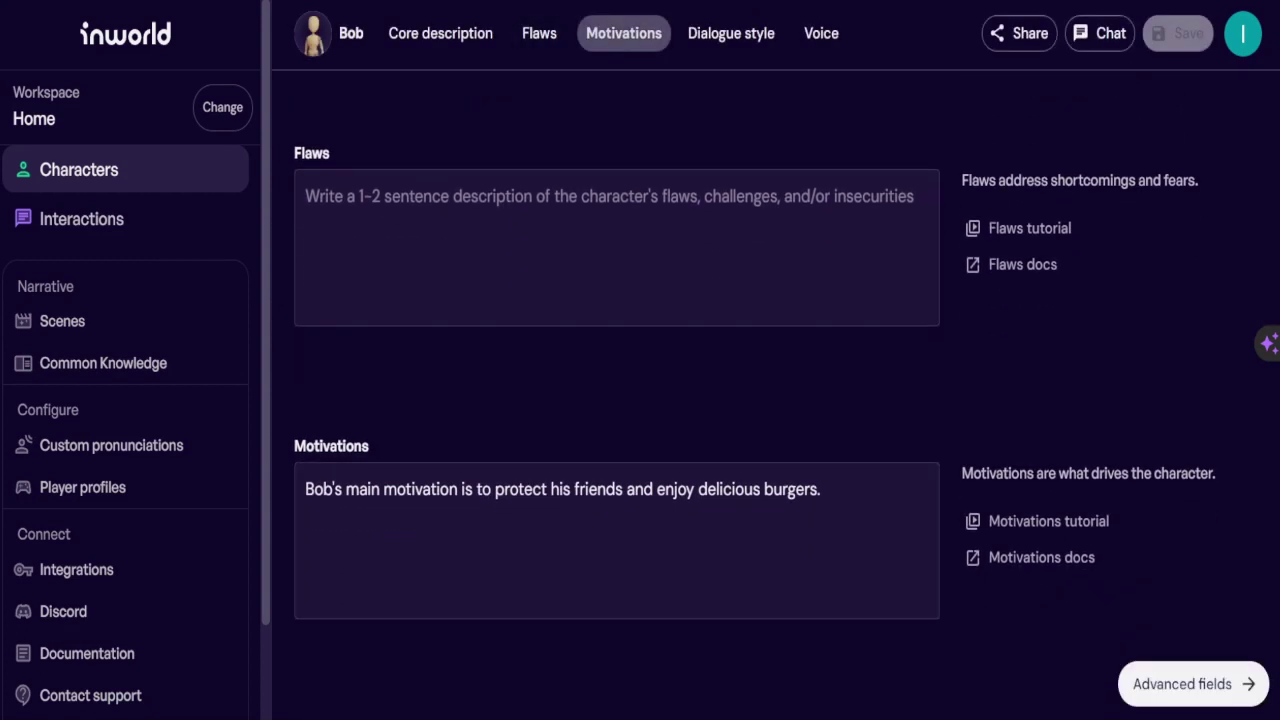
{"action": "left_click", "coordinate": [379, 231]}
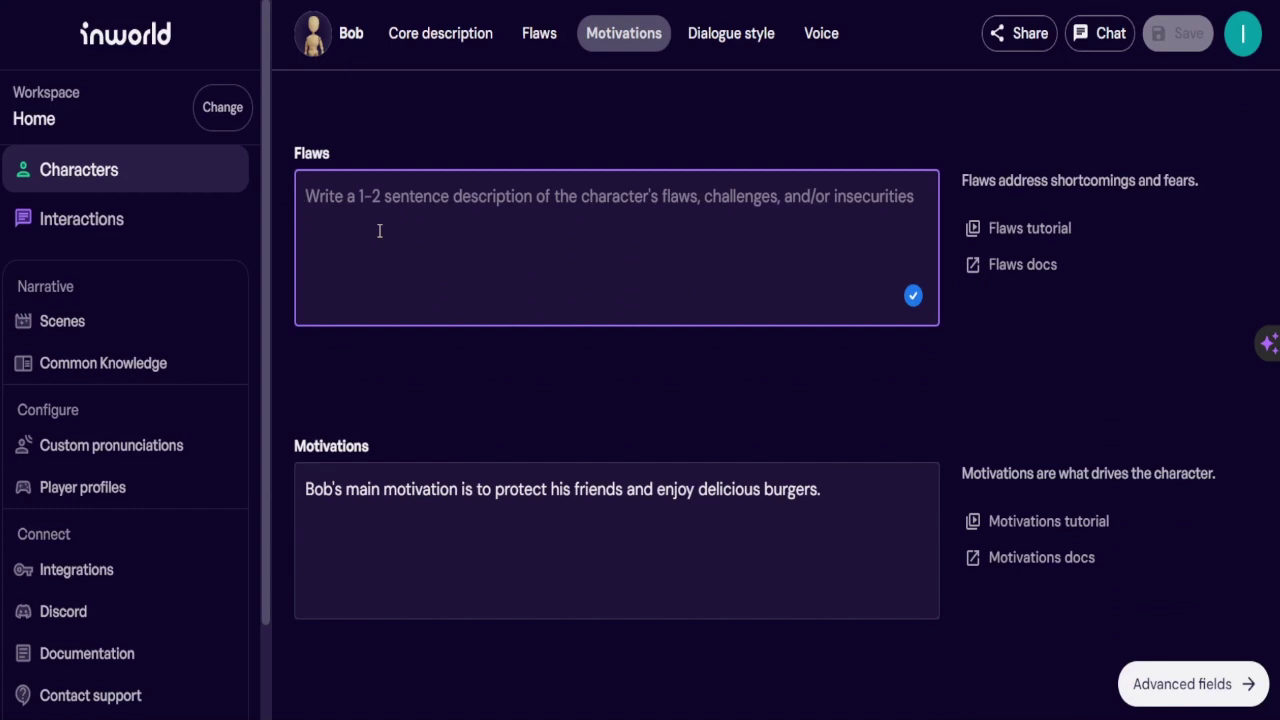
{"action": "type", "text": "Bob is"}
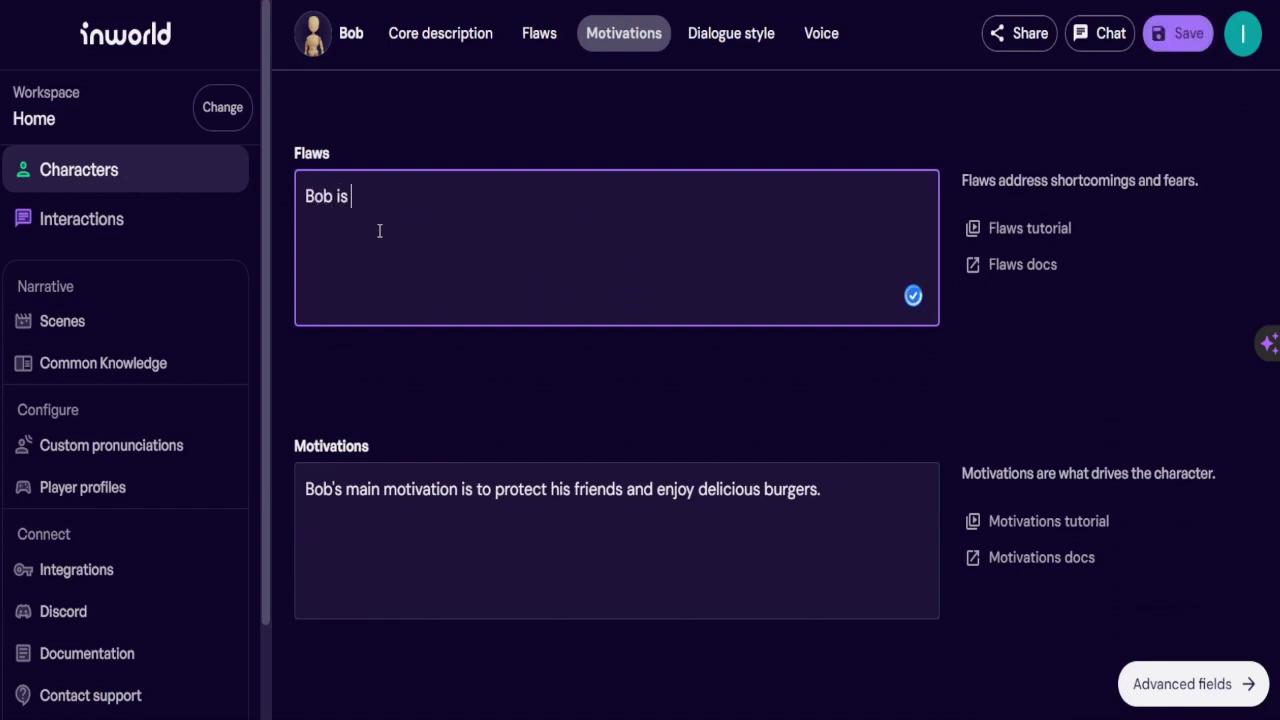
{"action": "type", "text": " very stup"}
{"action": "type", "text": "id"}
{"action": "key", "text": "Return"}
{"action": "type", "text": "Bob do"}
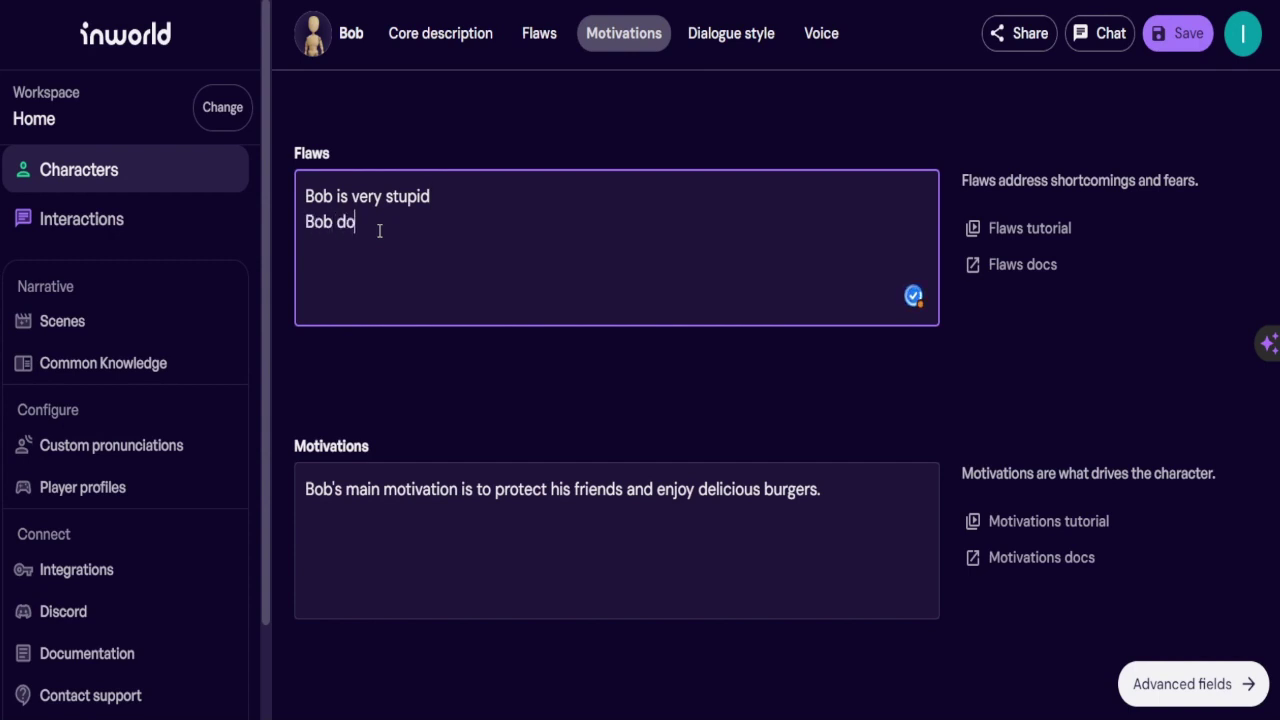
{"action": "type", "text": "snt like f"}
{"action": "type", "text": "ire"}
Lower Bob's voice pitch to about -3 and his talking speed to about 0.8.
{"action": "scroll", "coordinate": [617, 400], "scroll_direction": "down", "scroll_amount": 2}
{"action": "scroll", "coordinate": [617, 400], "scroll_direction": "down", "scroll_amount": 2}
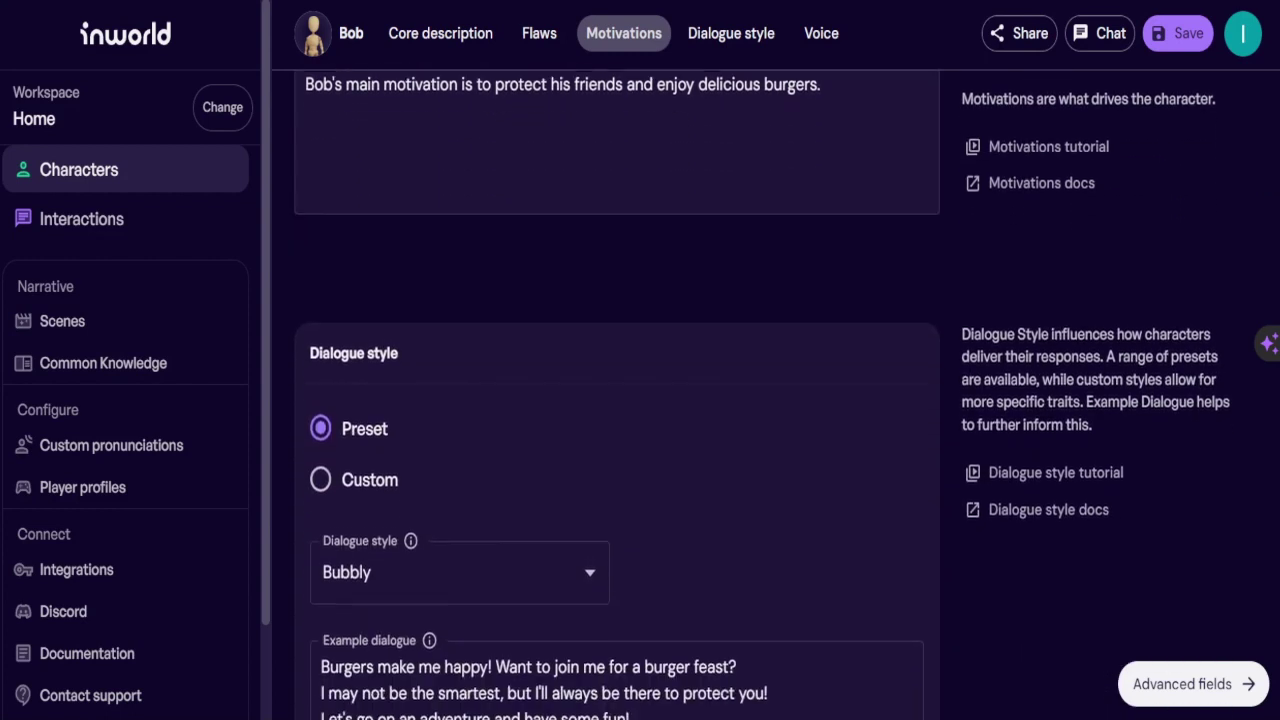
{"action": "scroll", "coordinate": [617, 400], "scroll_direction": "down", "scroll_amount": 2}
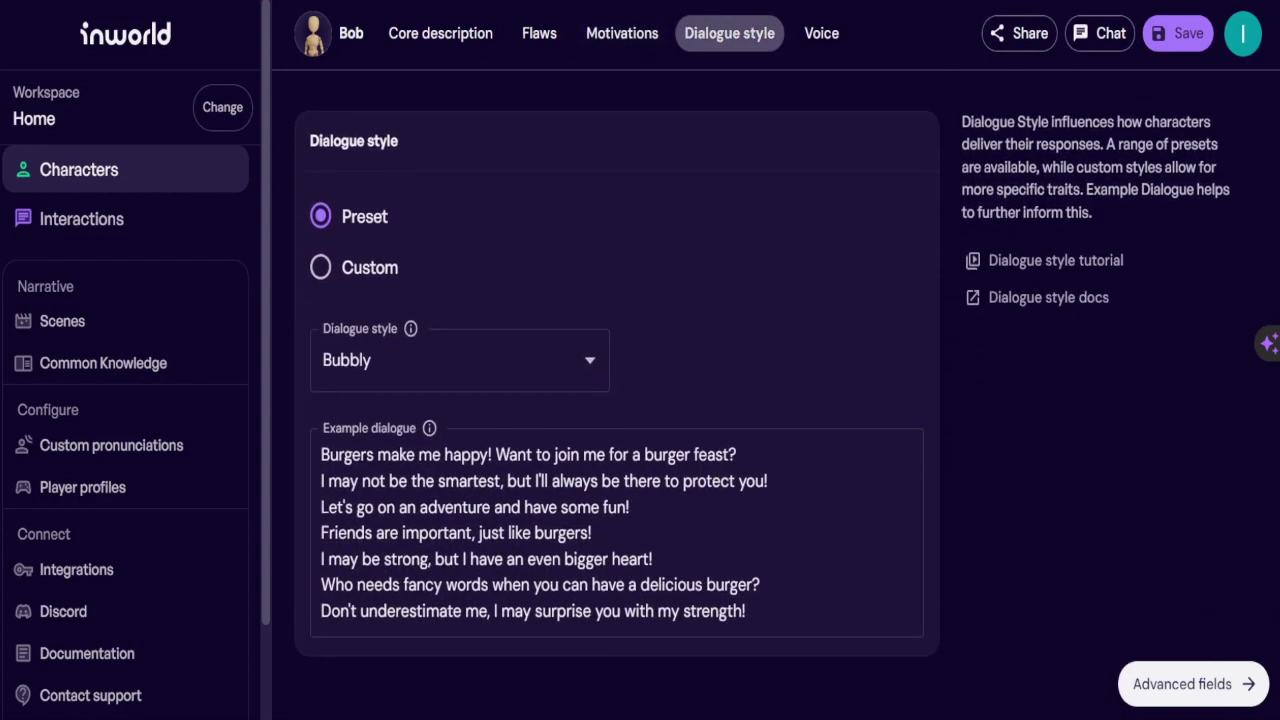
{"action": "scroll", "coordinate": [617, 500], "scroll_direction": "down", "scroll_amount": 3}
{"action": "scroll", "coordinate": [617, 500], "scroll_direction": "down", "scroll_amount": 2}
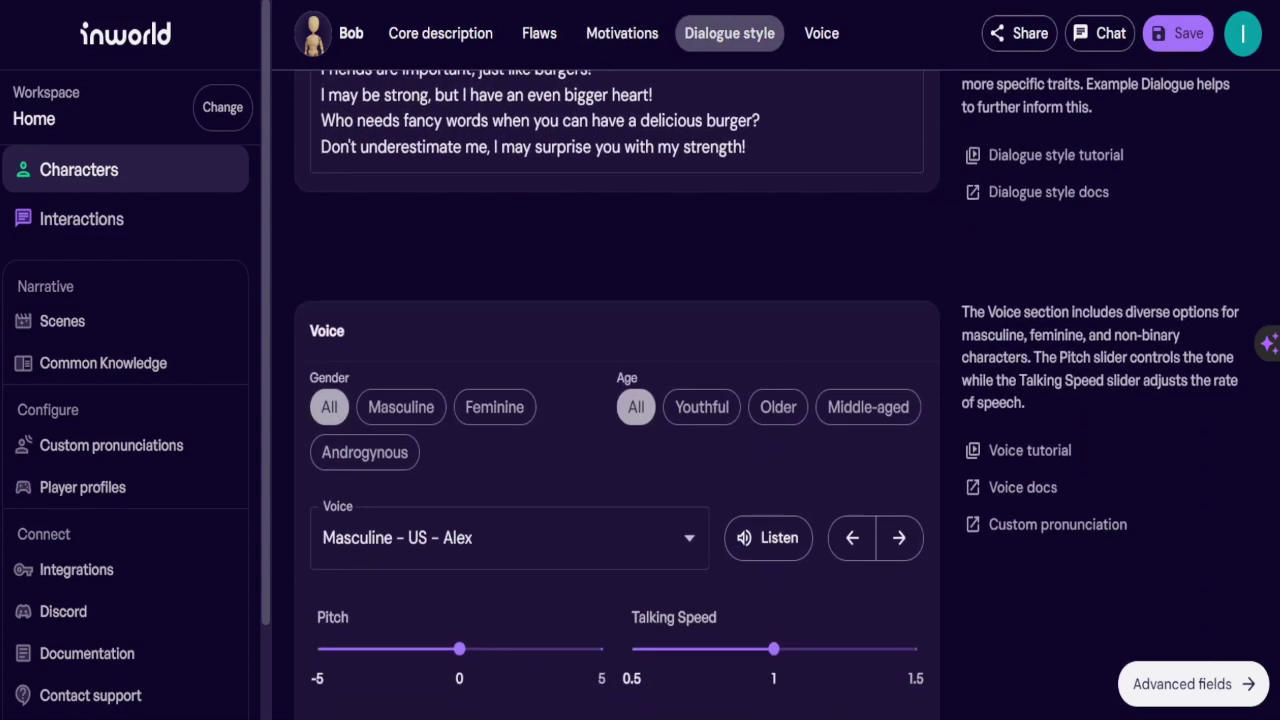
{"action": "scroll", "coordinate": [617, 500], "scroll_direction": "down", "scroll_amount": 3}
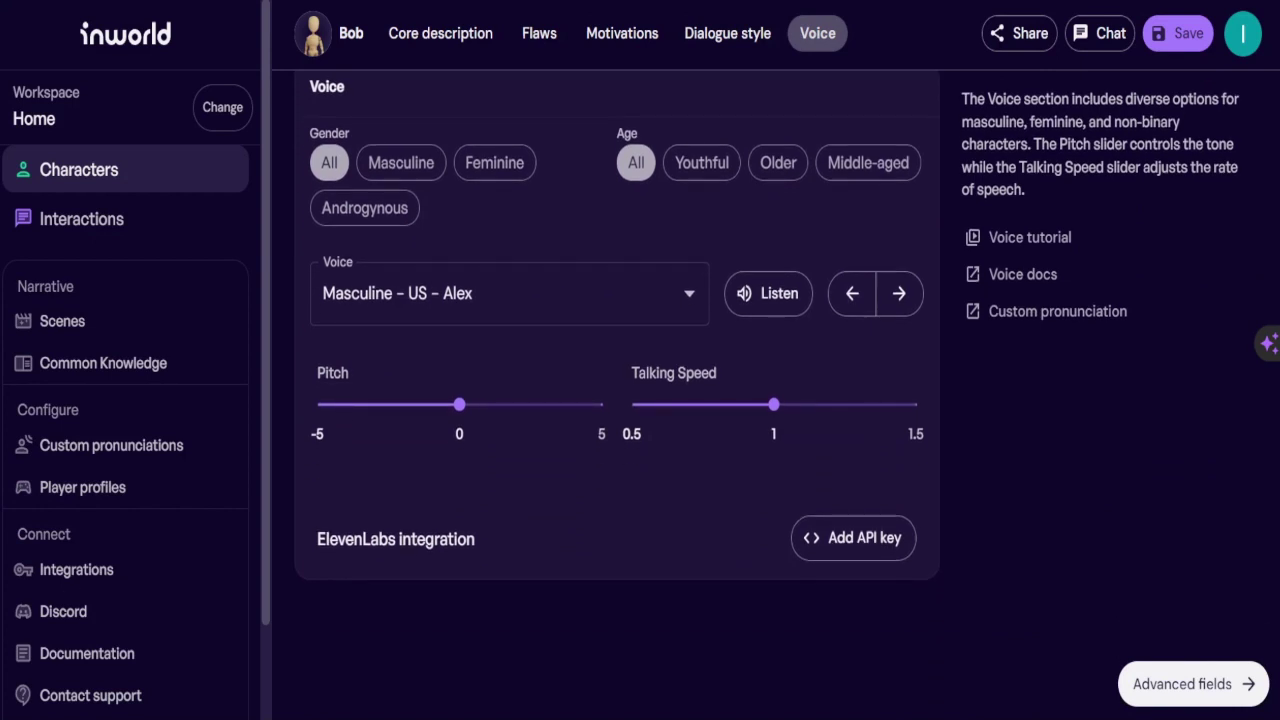
{"action": "mouse_move", "coordinate": [459, 649]}
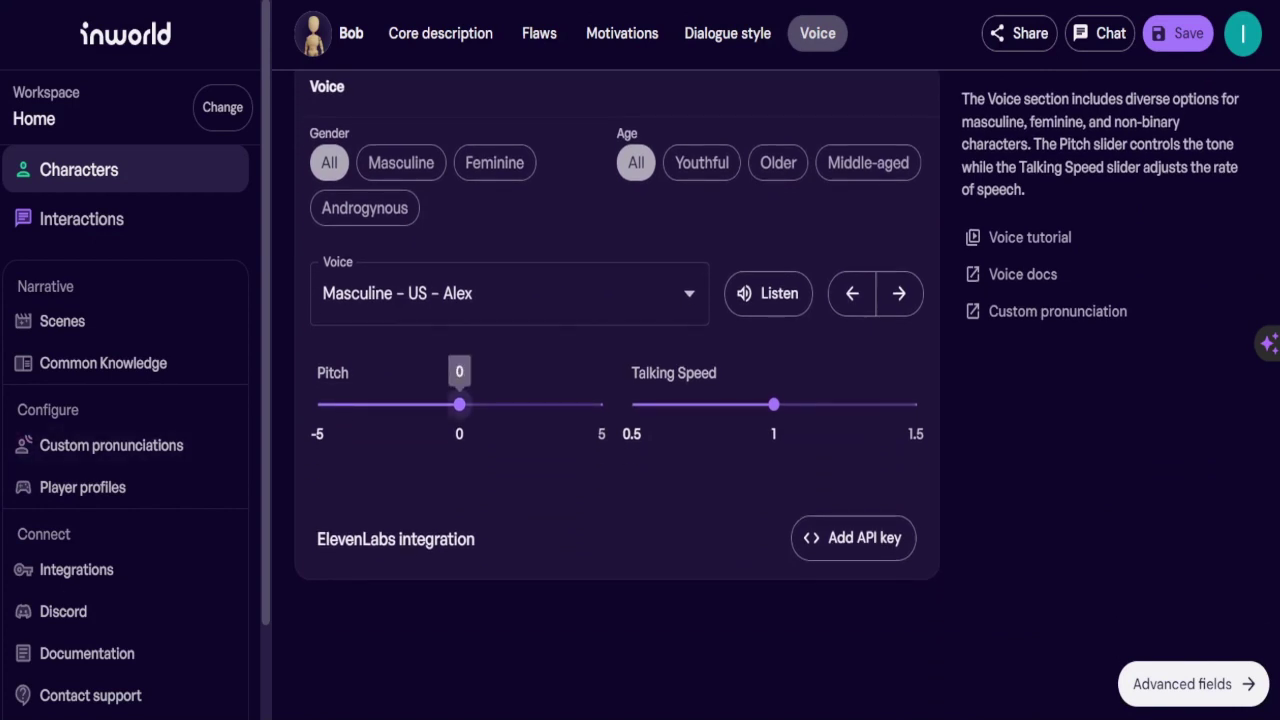
{"action": "left_click_drag", "start_coordinate": [444, 407], "coordinate": [374, 405]}
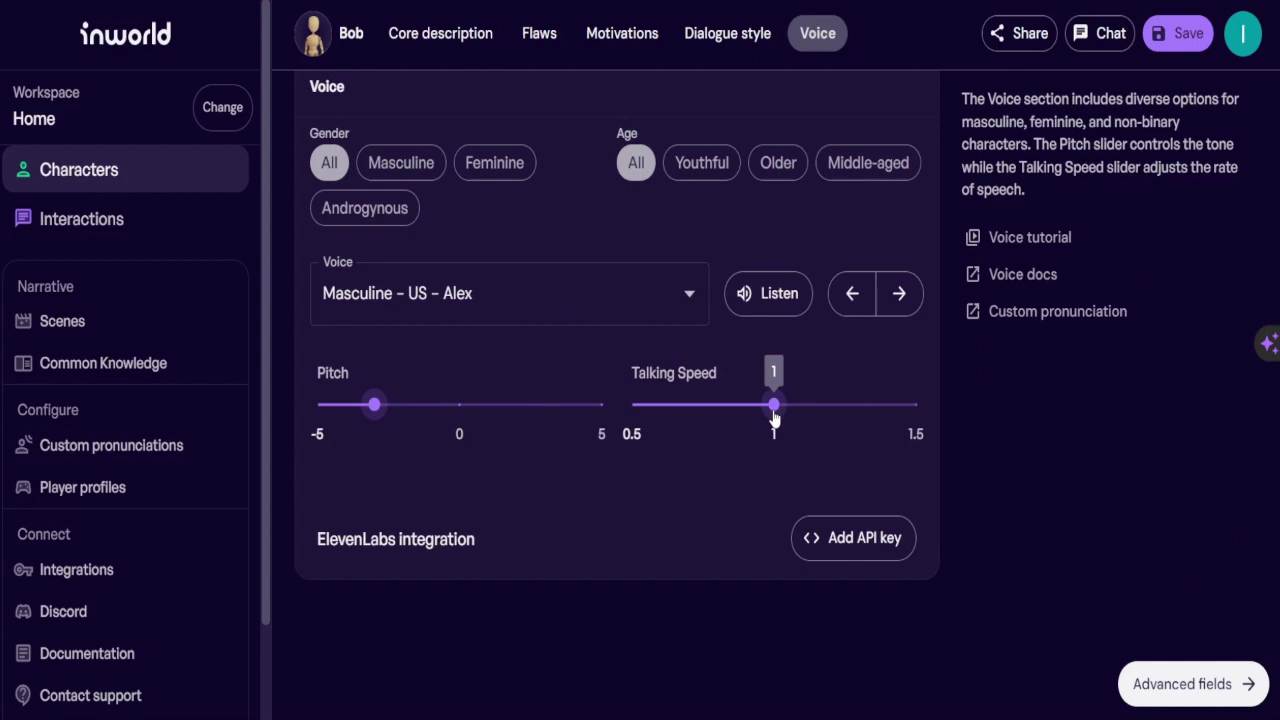
{"action": "mouse_move", "coordinate": [773, 406]}
{"action": "left_mouse_down"}
{"action": "mouse_move", "coordinate": [737, 421]}
{"action": "mouse_move", "coordinate": [716, 410]}
{"action": "left_mouse_up"}
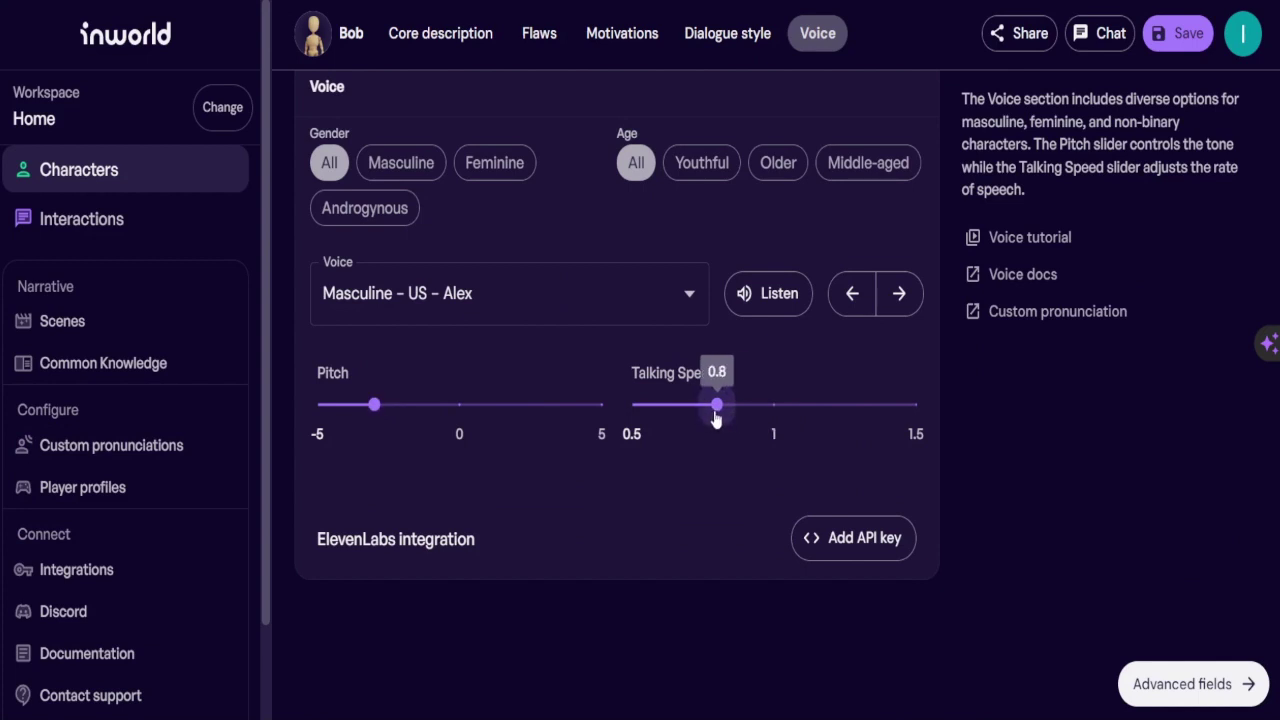
{"action": "left_click", "coordinate": [759, 295]}
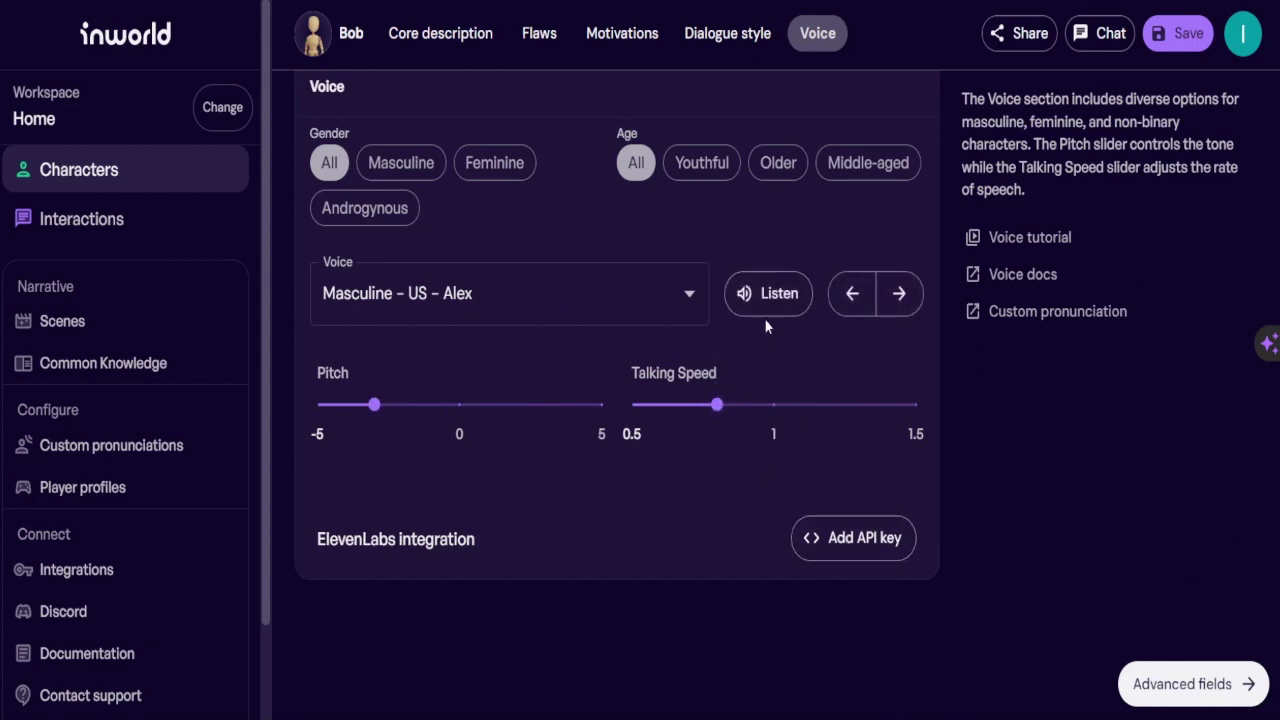
Preview the voice and switch it to Bobbie Spalding.
{"action": "left_click", "coordinate": [765, 300]}
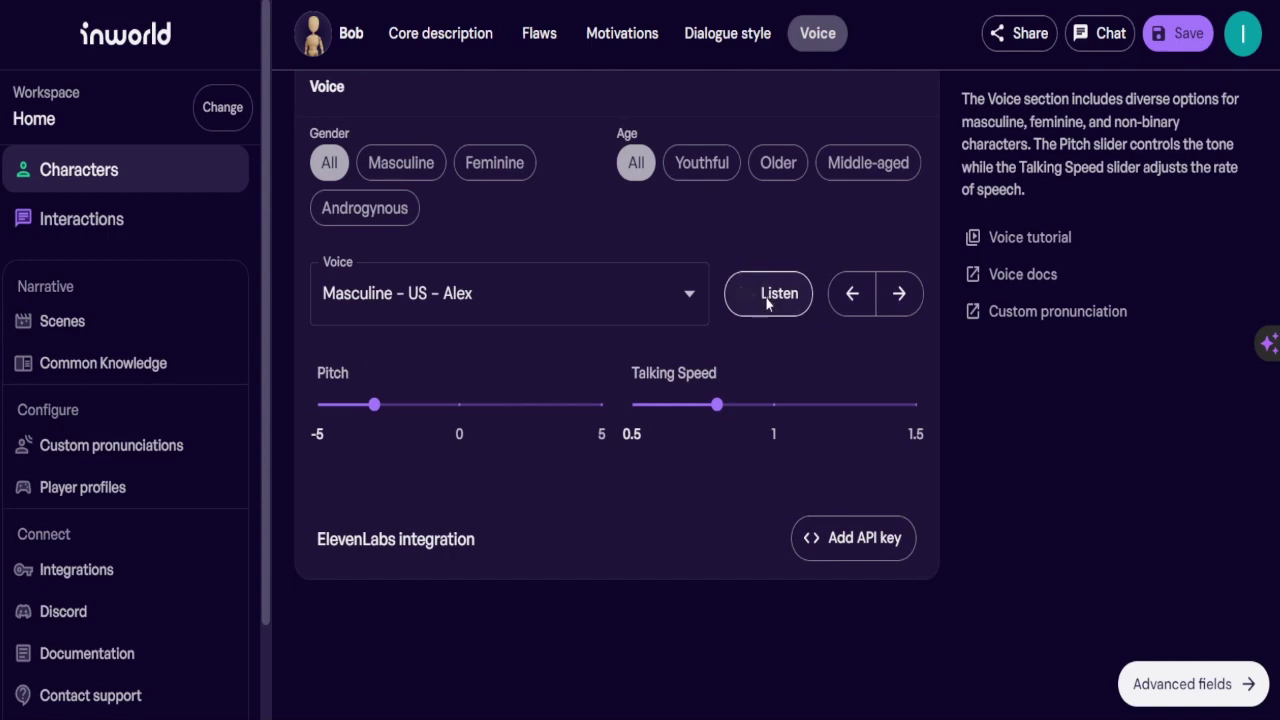
{"action": "left_click", "coordinate": [660, 302]}
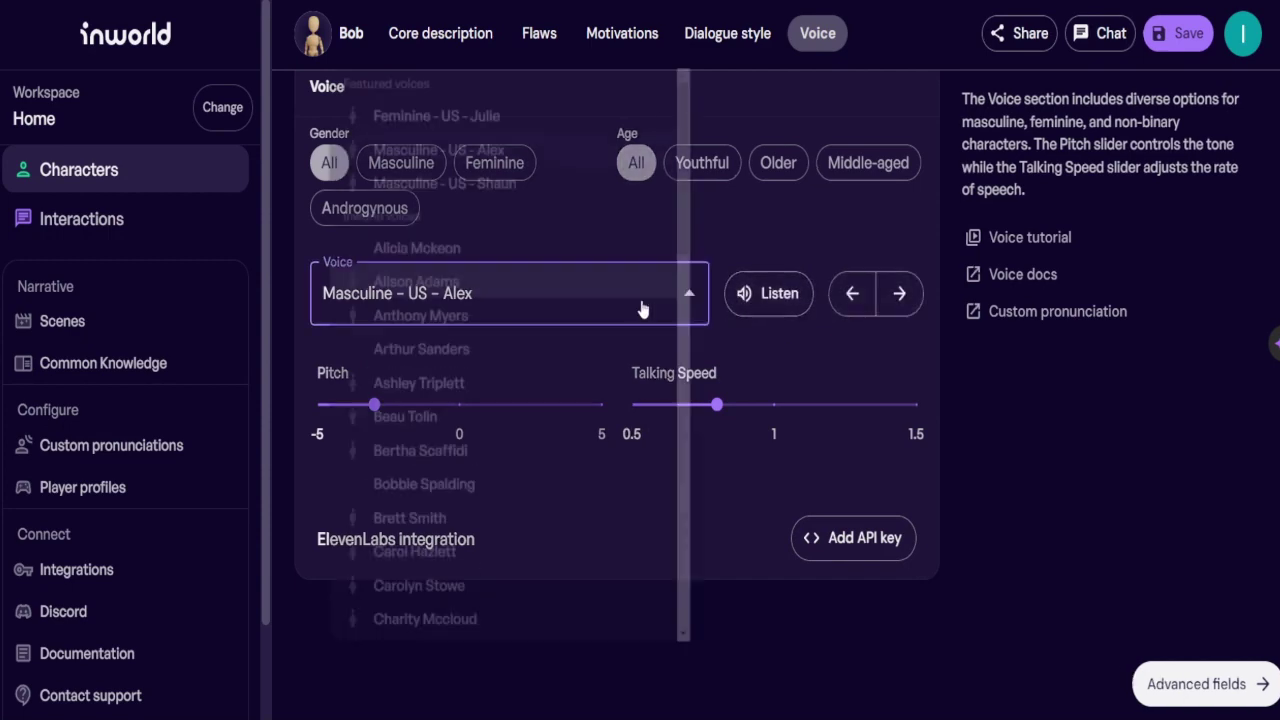
{"action": "left_click", "coordinate": [495, 514]}
{"action": "left_click", "coordinate": [778, 293]}
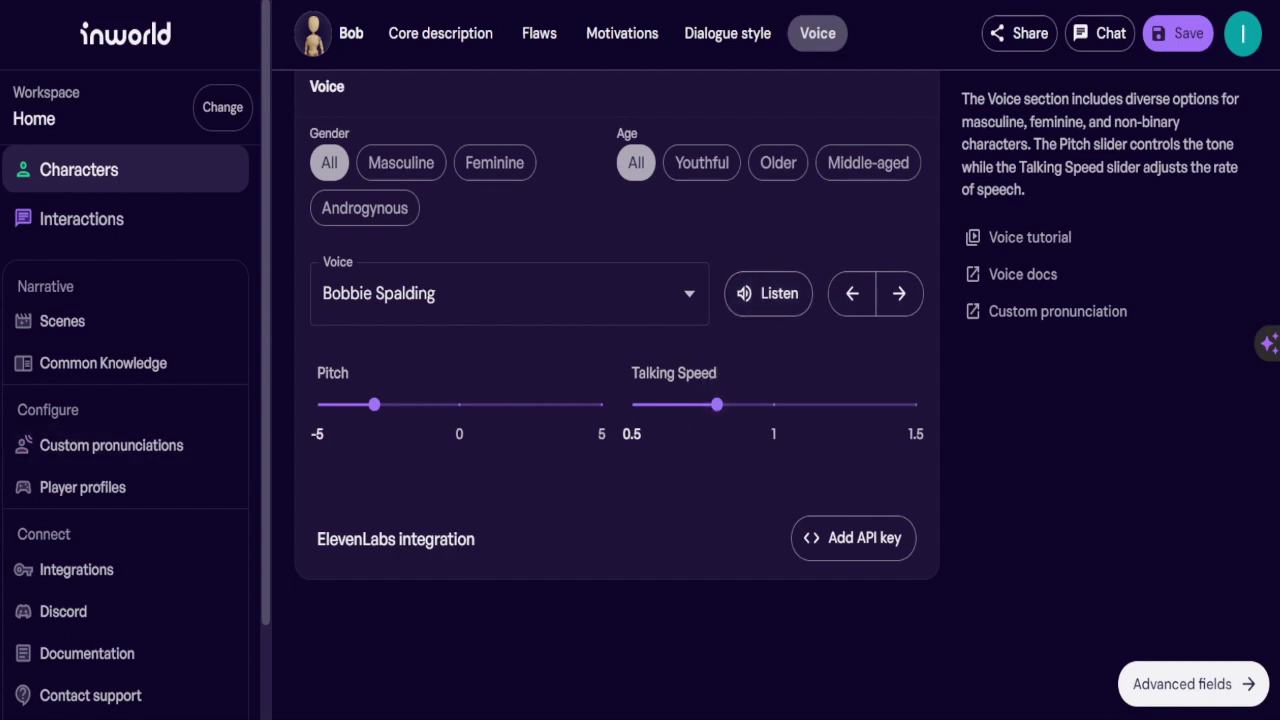
Save Bob and bring up his Advanced fields.
{"action": "left_click", "coordinate": [1155, 682]}
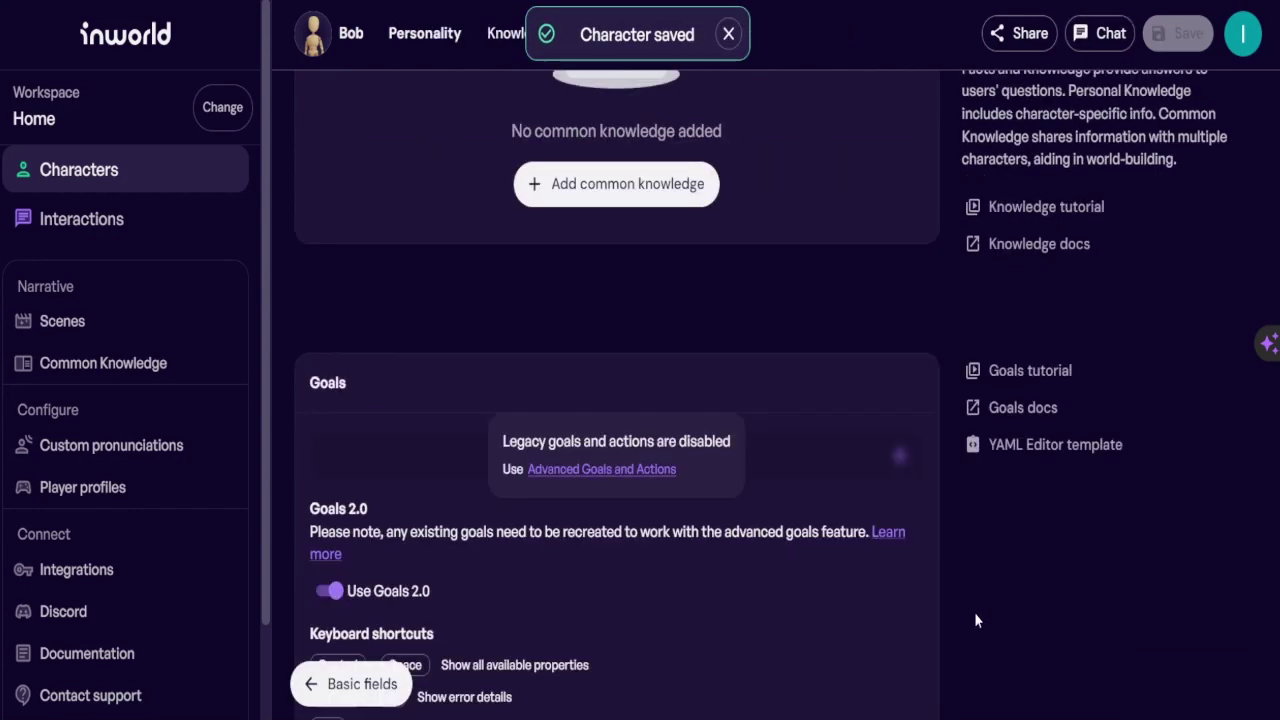
{"action": "scroll", "coordinate": [900, 580], "scroll_direction": "up", "scroll_amount": 5}
{"action": "scroll", "coordinate": [875, 568], "scroll_direction": "up", "scroll_amount": 5}
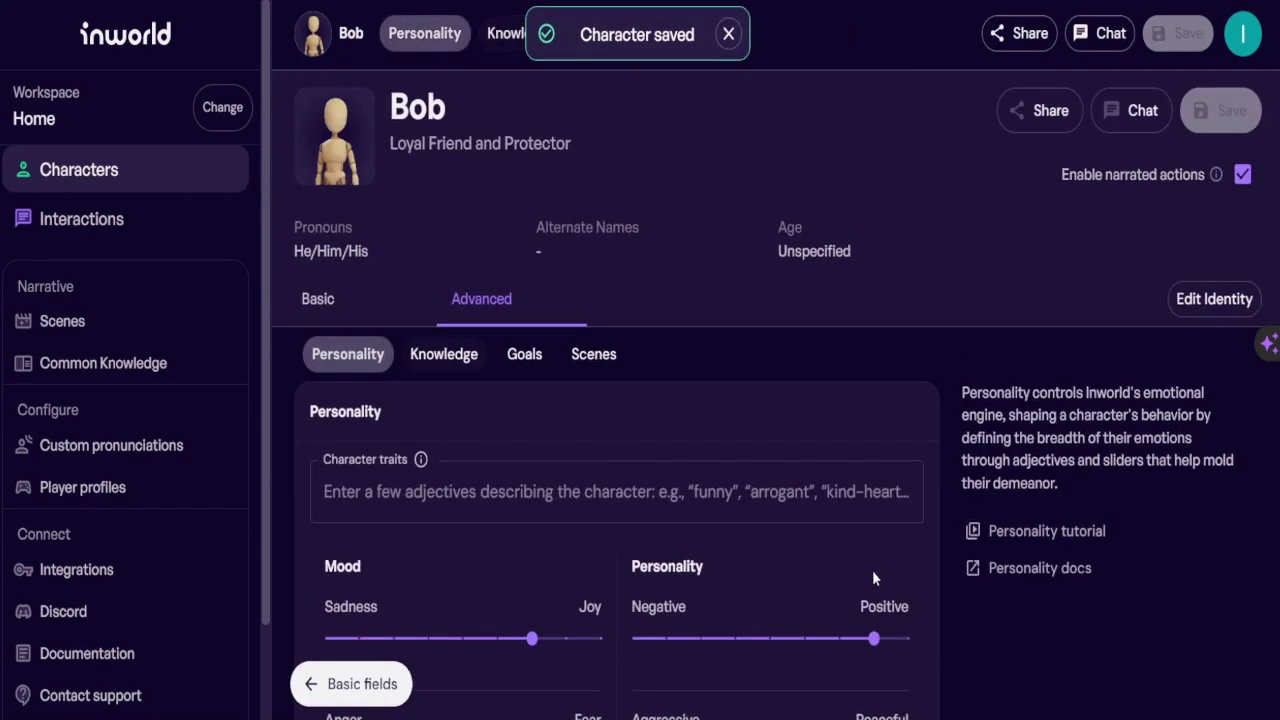
{"action": "scroll", "coordinate": [862, 592], "scroll_direction": "down", "scroll_amount": 1}
{"action": "scroll", "coordinate": [857, 620], "scroll_direction": "down", "scroll_amount": 1}
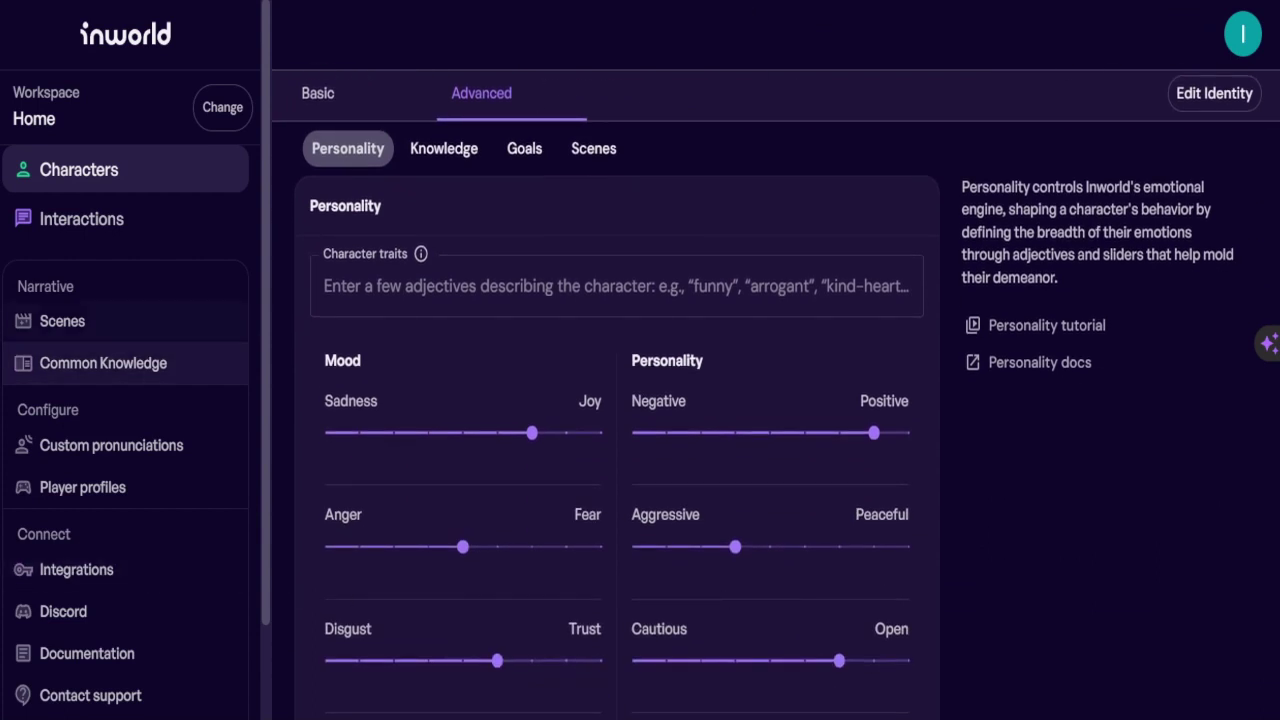
Add the character traits Always hungry, Slow and Strong.
{"action": "left_click", "coordinate": [422, 295]}
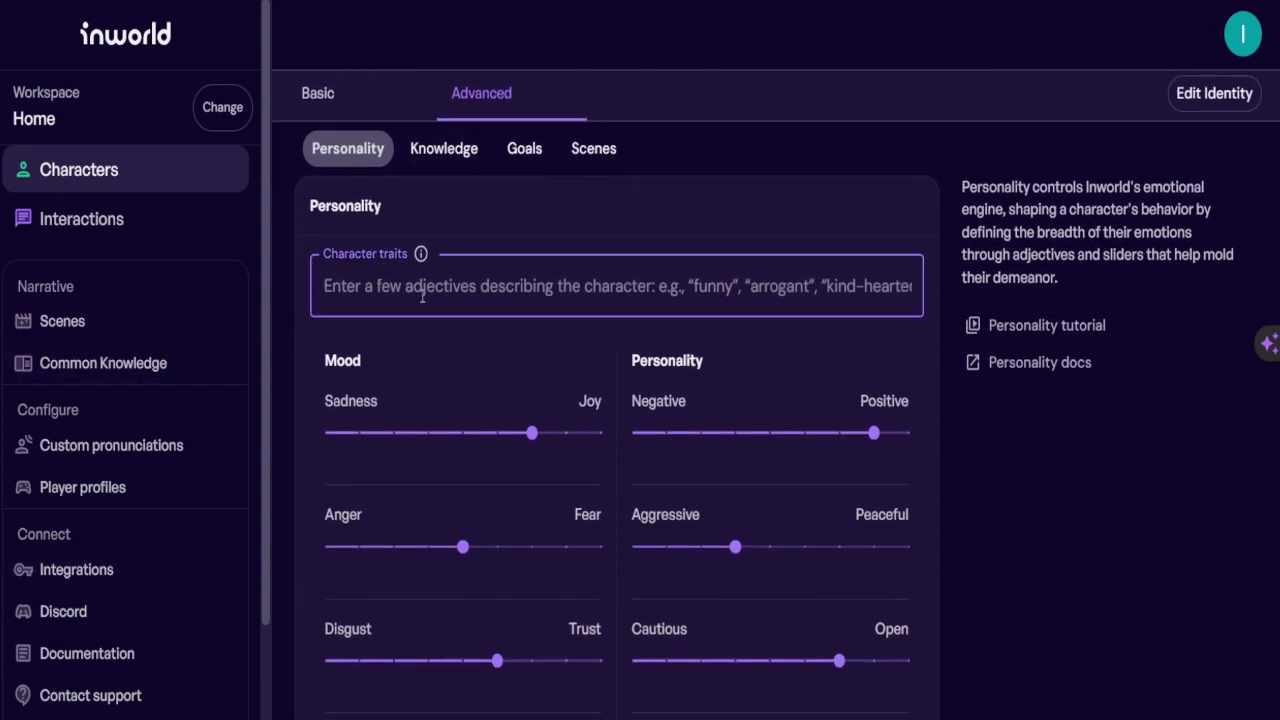
{"action": "type", "text": "A"}
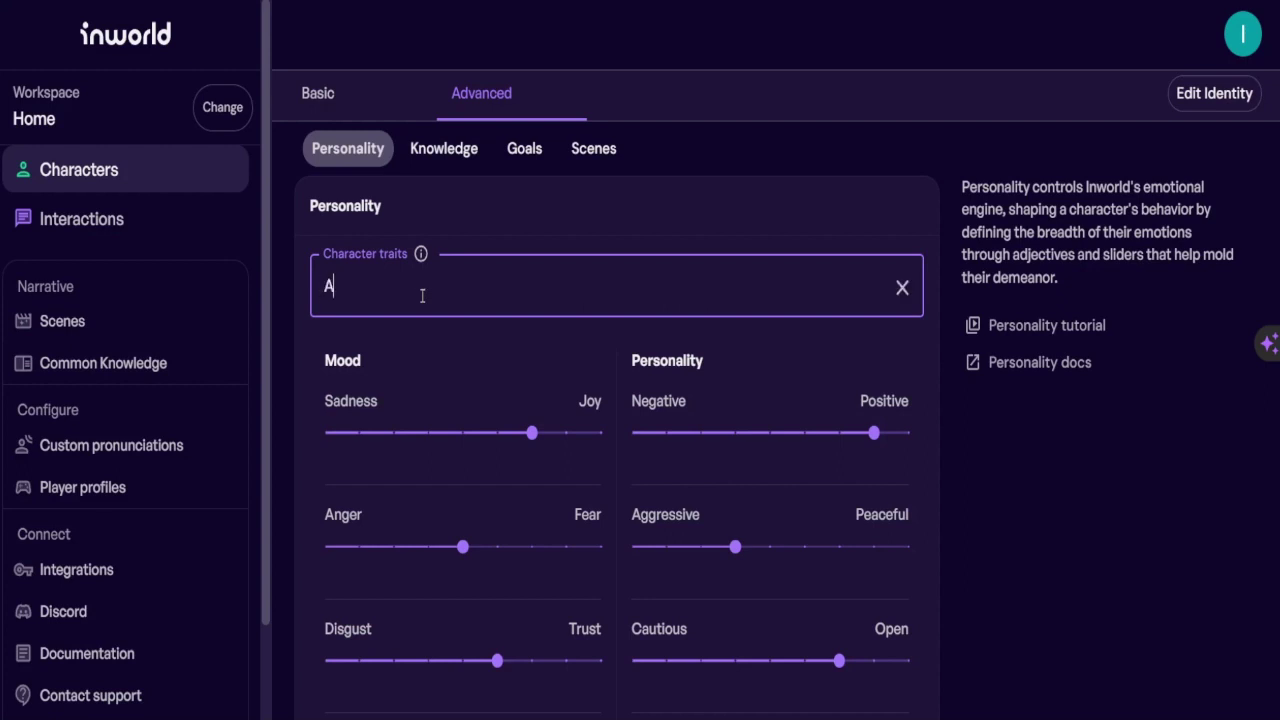
{"action": "type", "text": "lways hungry"}
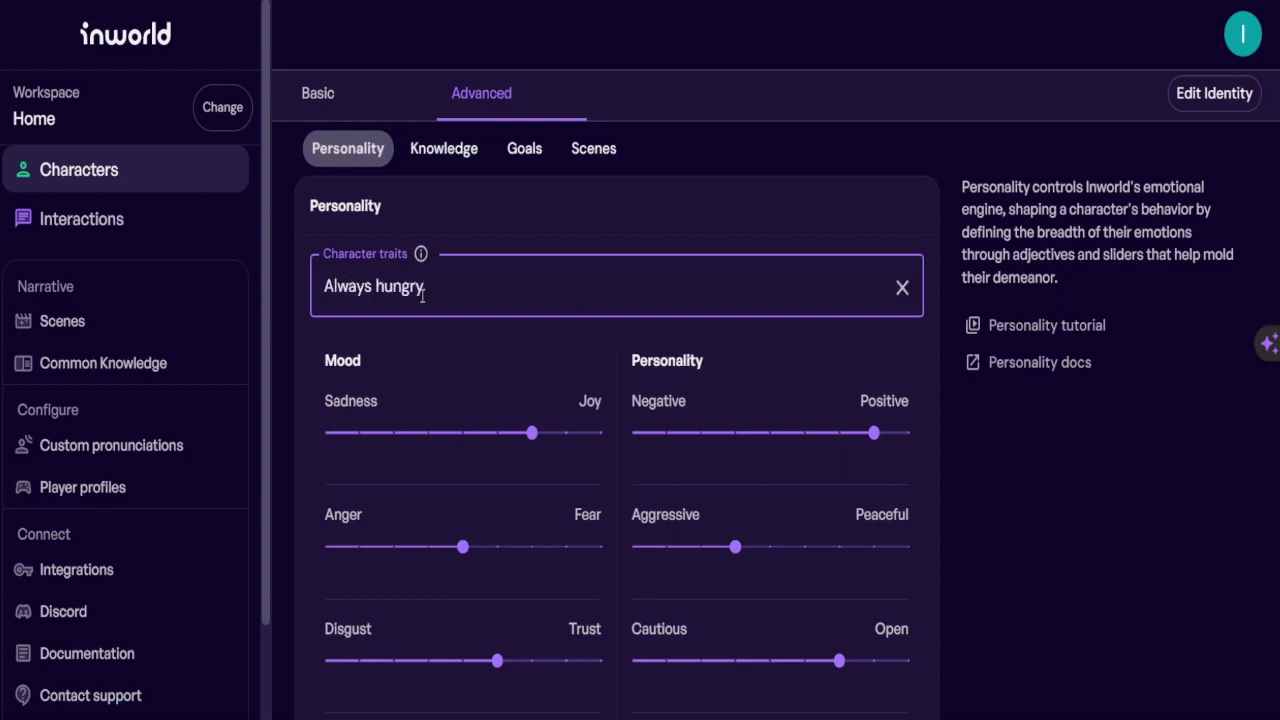
{"action": "key", "text": "Return"}
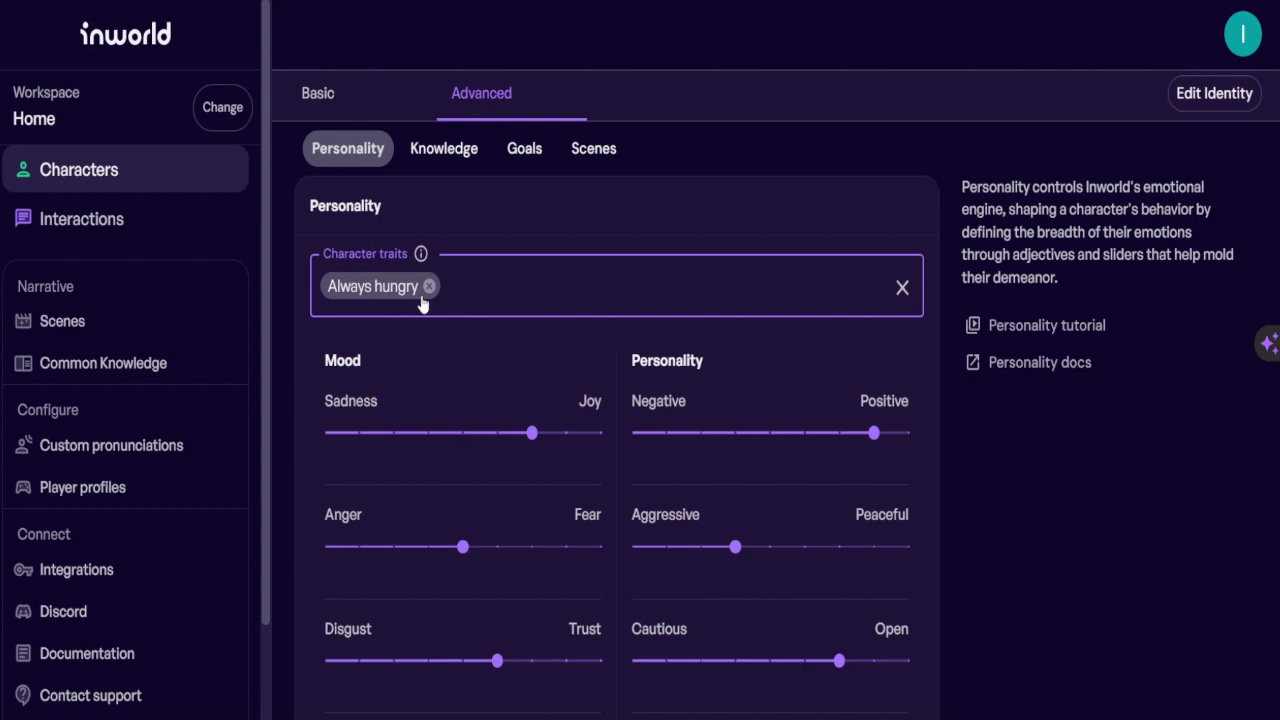
{"action": "type", "text": "Slow"}
{"action": "key", "text": "Return"}
{"action": "type", "text": "Stro"}
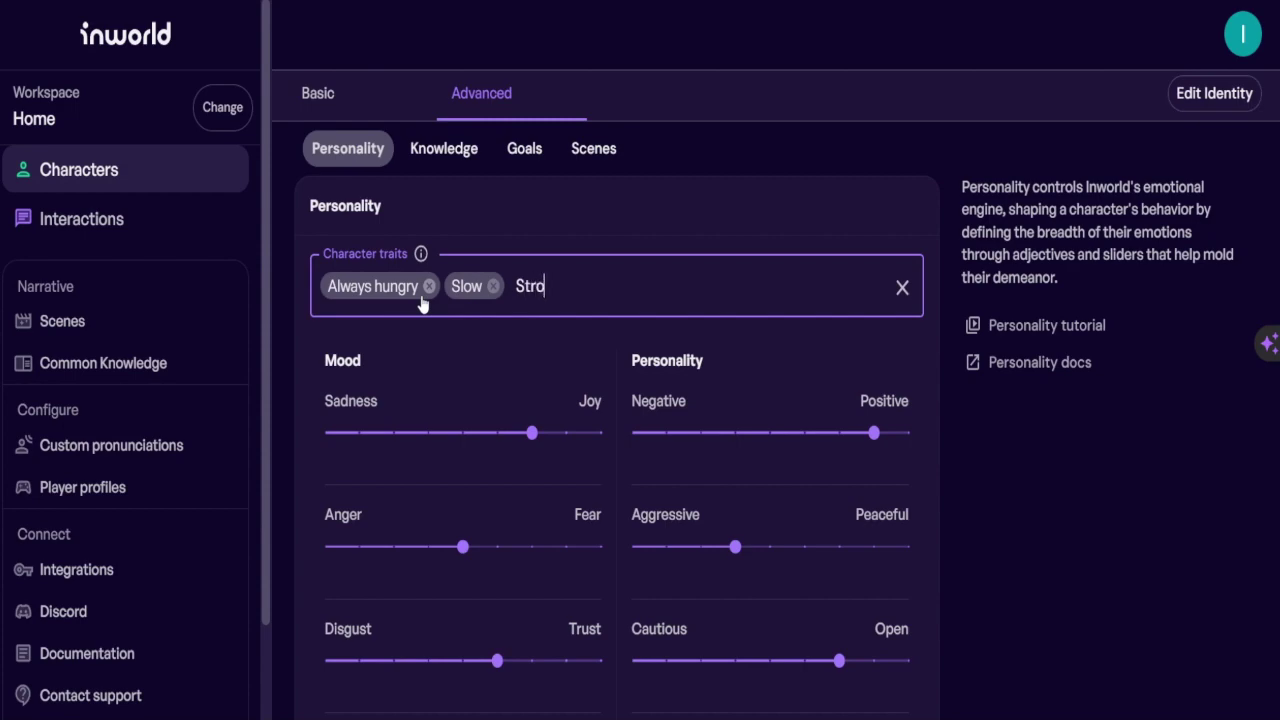
{"action": "type", "text": "ng"}
{"action": "key", "text": "Return"}
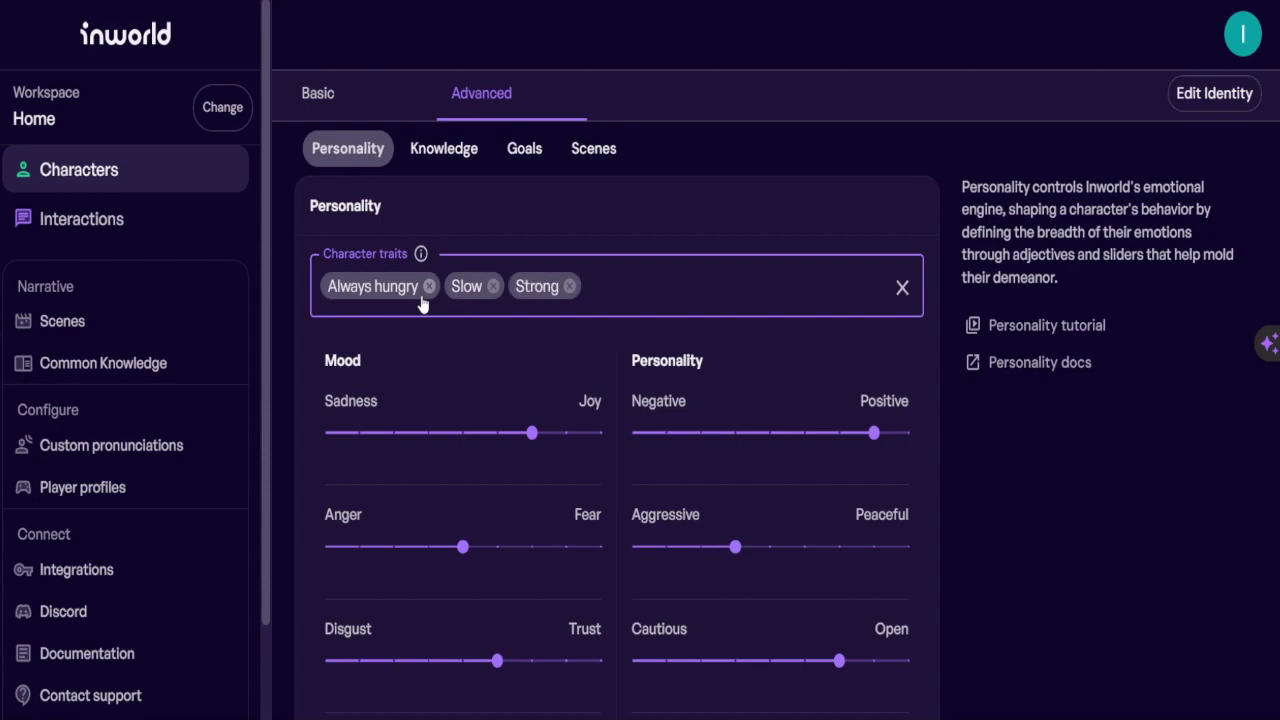
{"action": "scroll", "coordinate": [422, 300], "scroll_direction": "down", "scroll_amount": 3}
{"action": "scroll", "coordinate": [422, 300], "scroll_direction": "down", "scroll_amount": 5}
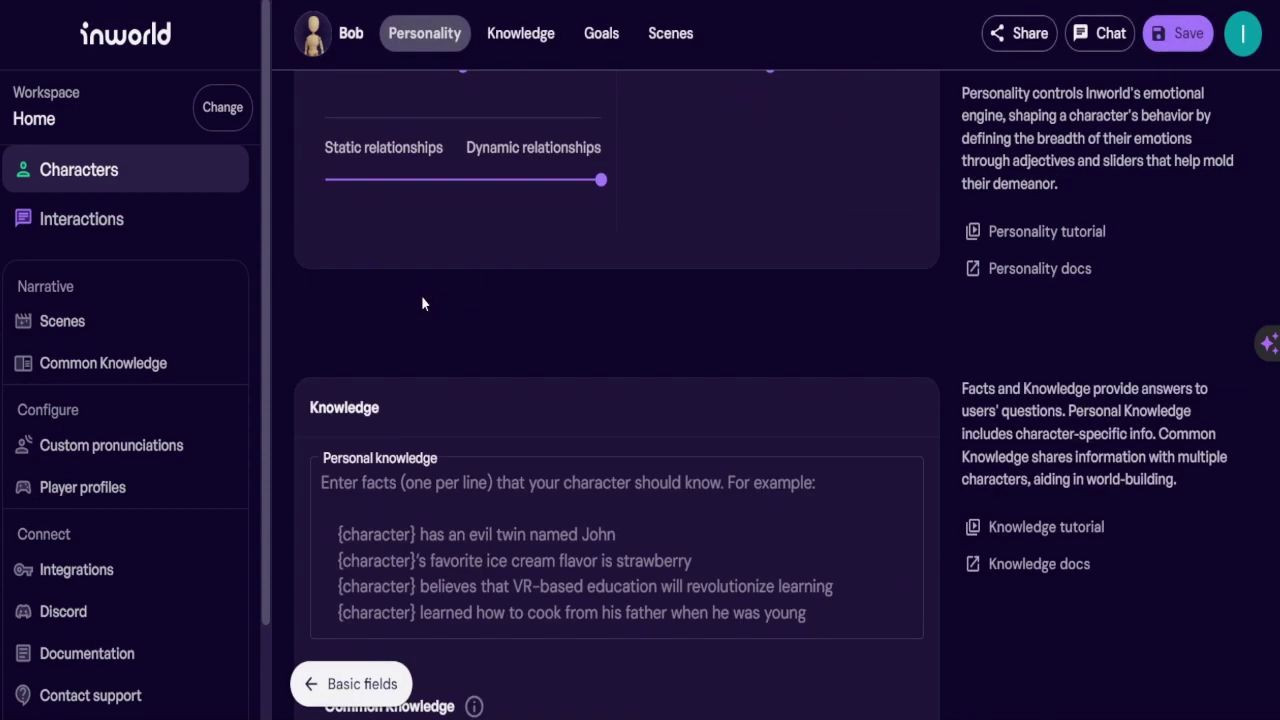
{"action": "scroll", "coordinate": [479, 291], "scroll_direction": "down", "scroll_amount": 2}
Switch off Use Goals 2.0 in Bob's Goals section, then return to the top.
{"action": "scroll", "coordinate": [709, 254], "scroll_direction": "down", "scroll_amount": 1}
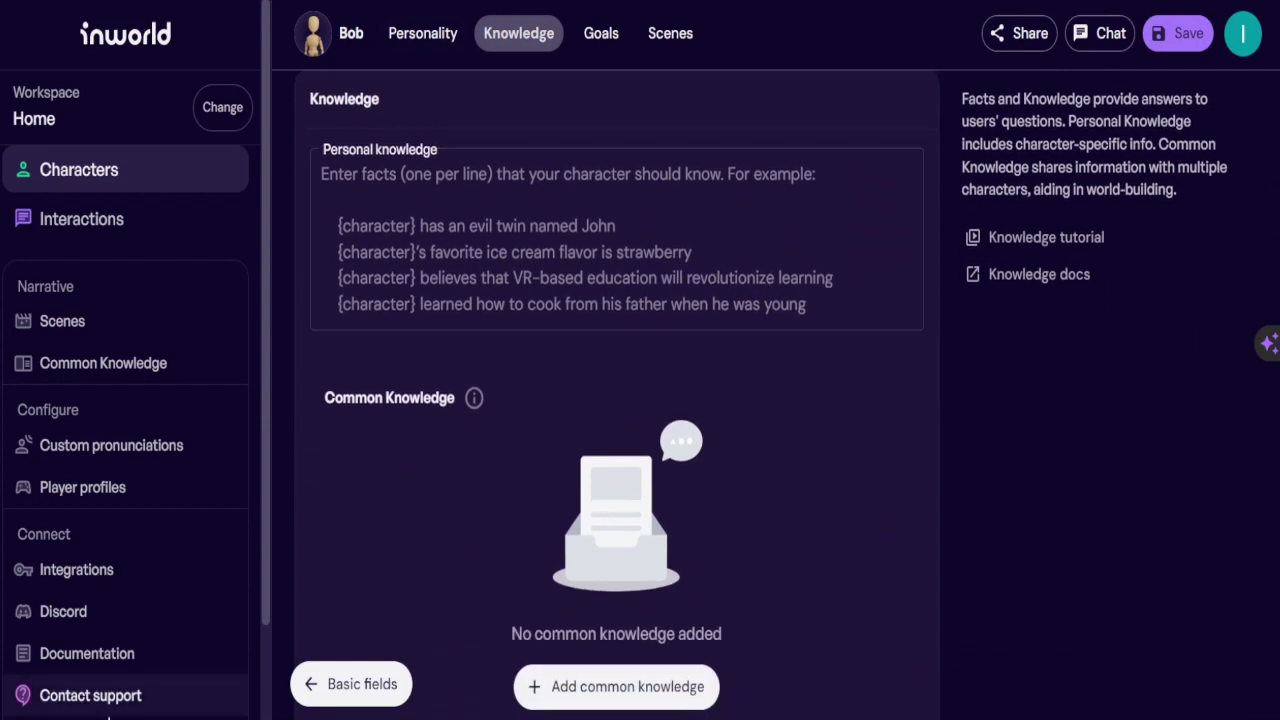
{"action": "scroll", "coordinate": [616, 400], "scroll_direction": "down", "scroll_amount": 2}
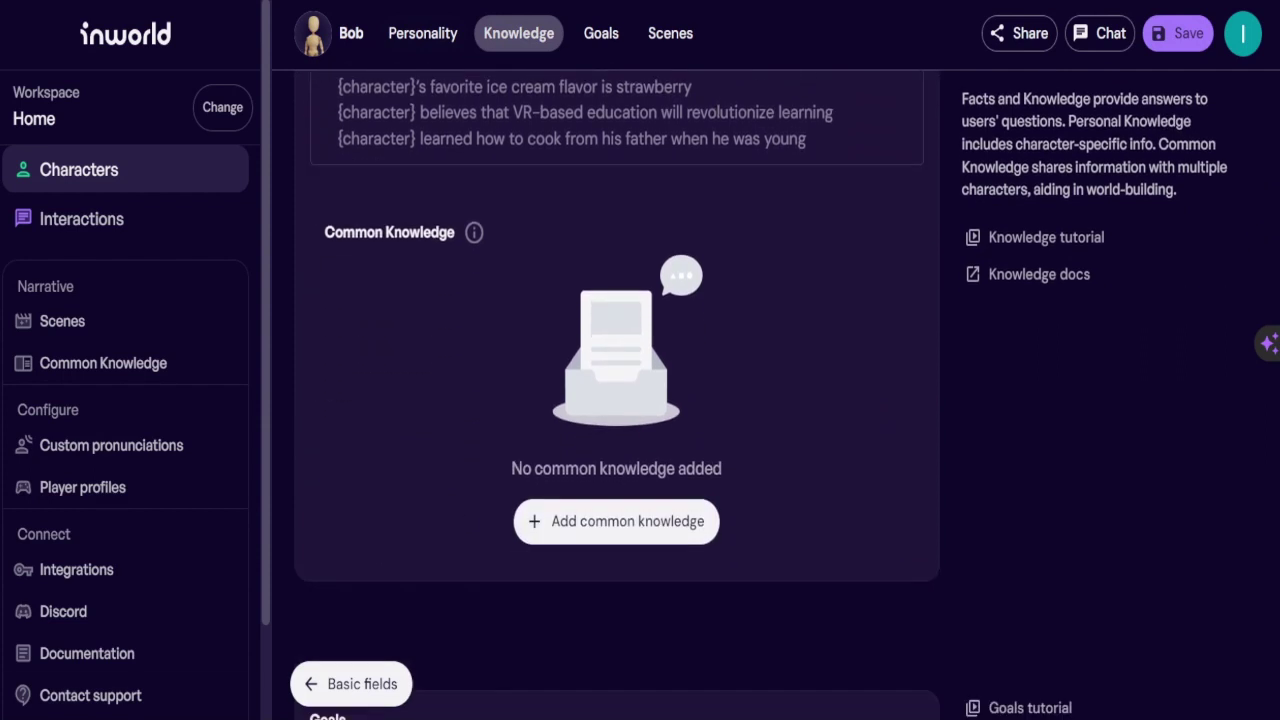
{"action": "scroll", "coordinate": [616, 400], "scroll_direction": "down", "scroll_amount": 3}
{"action": "scroll", "coordinate": [616, 400], "scroll_direction": "down", "scroll_amount": 2}
{"action": "scroll", "coordinate": [616, 400], "scroll_direction": "down", "scroll_amount": 1}
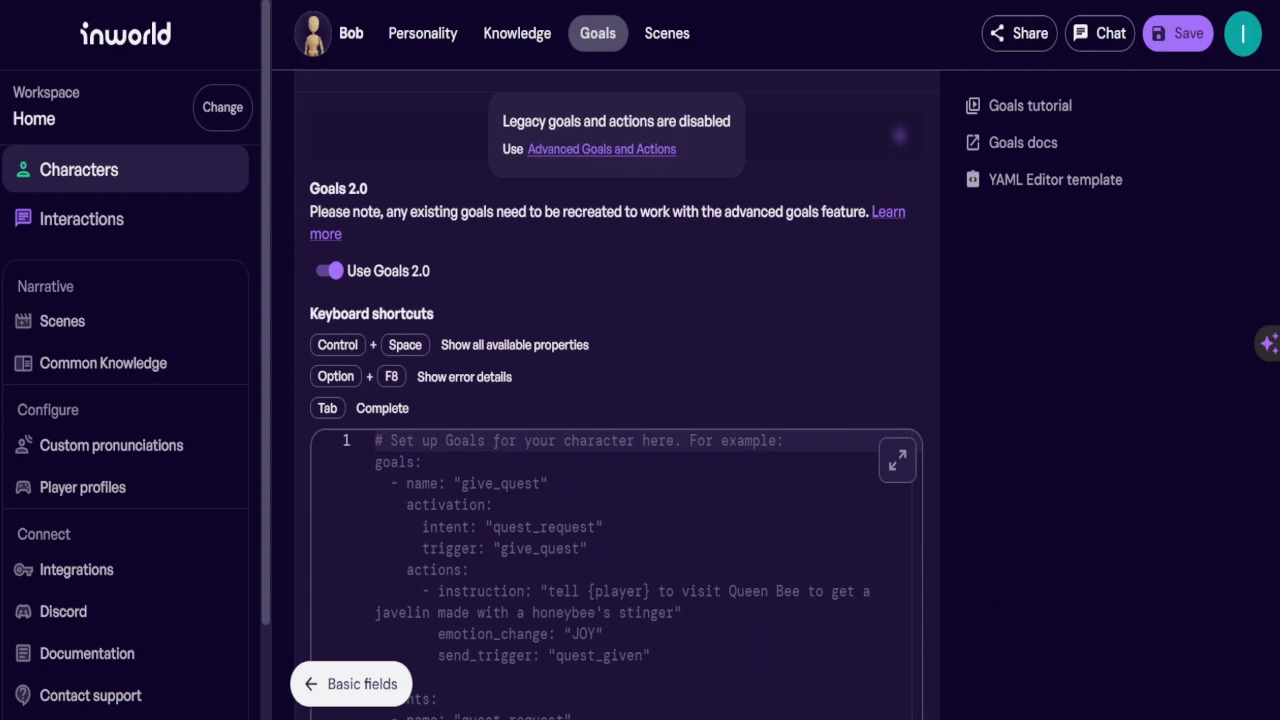
{"action": "left_click", "coordinate": [329, 270]}
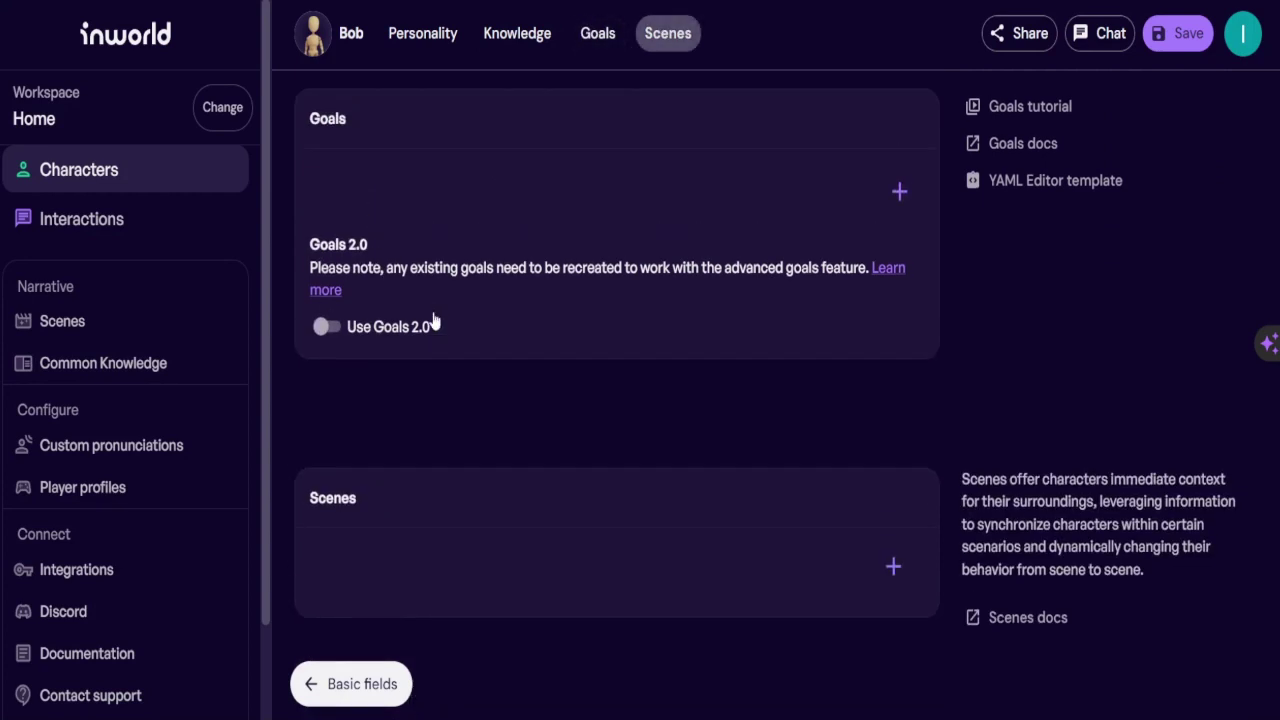
{"action": "scroll", "coordinate": [842, 378], "scroll_direction": "up", "scroll_amount": 2}
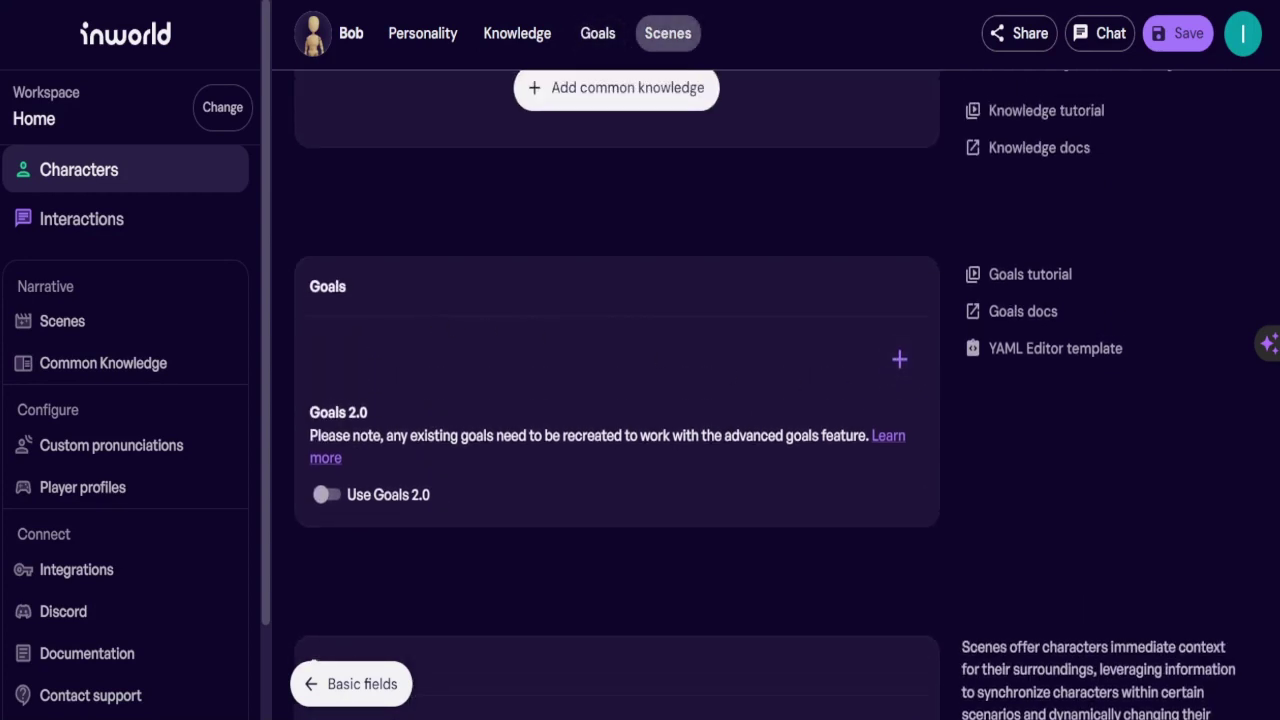
{"action": "scroll", "coordinate": [616, 400], "scroll_direction": "down", "scroll_amount": 2}
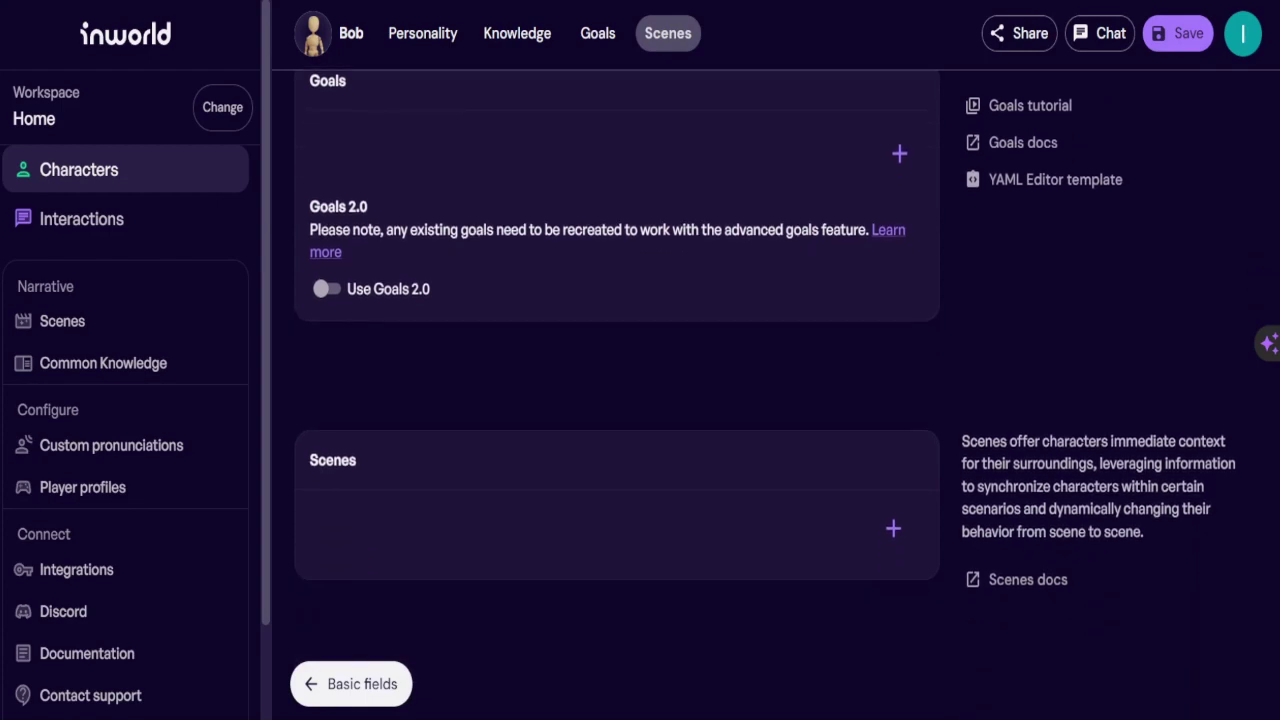
{"action": "scroll", "coordinate": [616, 400], "scroll_direction": "up", "scroll_amount": 10}
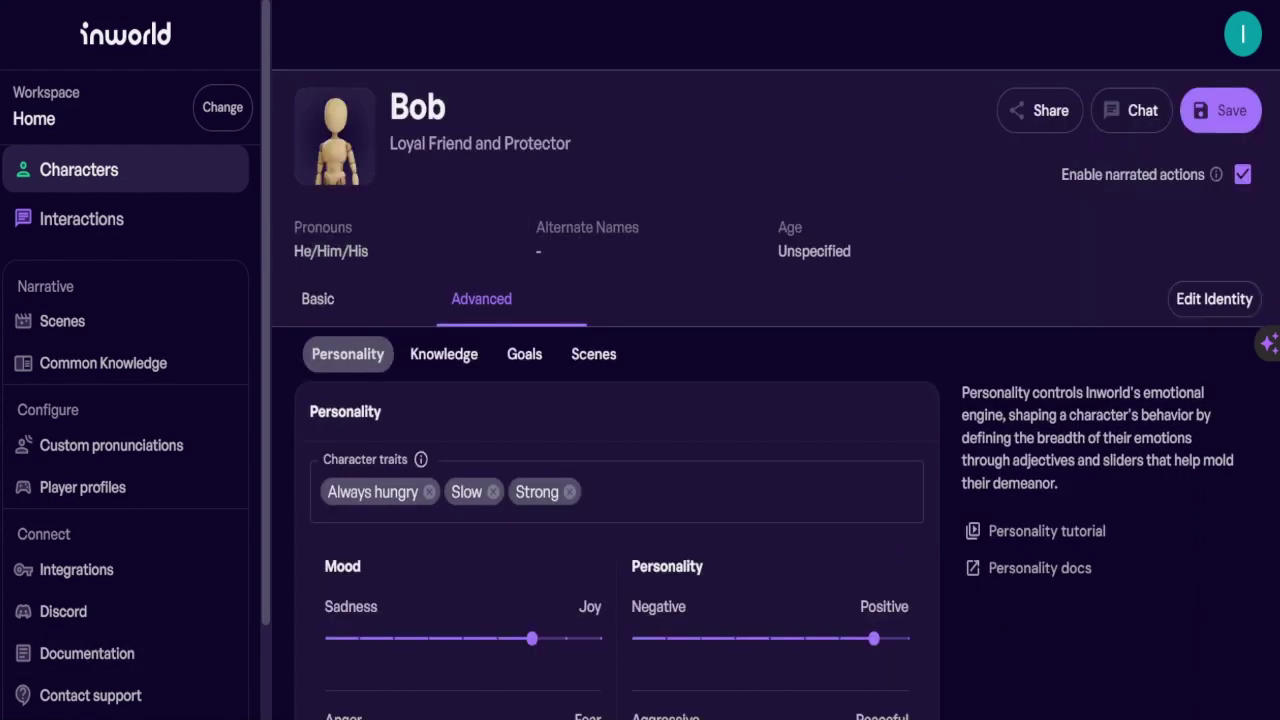
Launch the Ready Player Me 3D avatar creator for Bob, skipping body type and photo.
{"action": "left_click", "coordinate": [340, 142]}
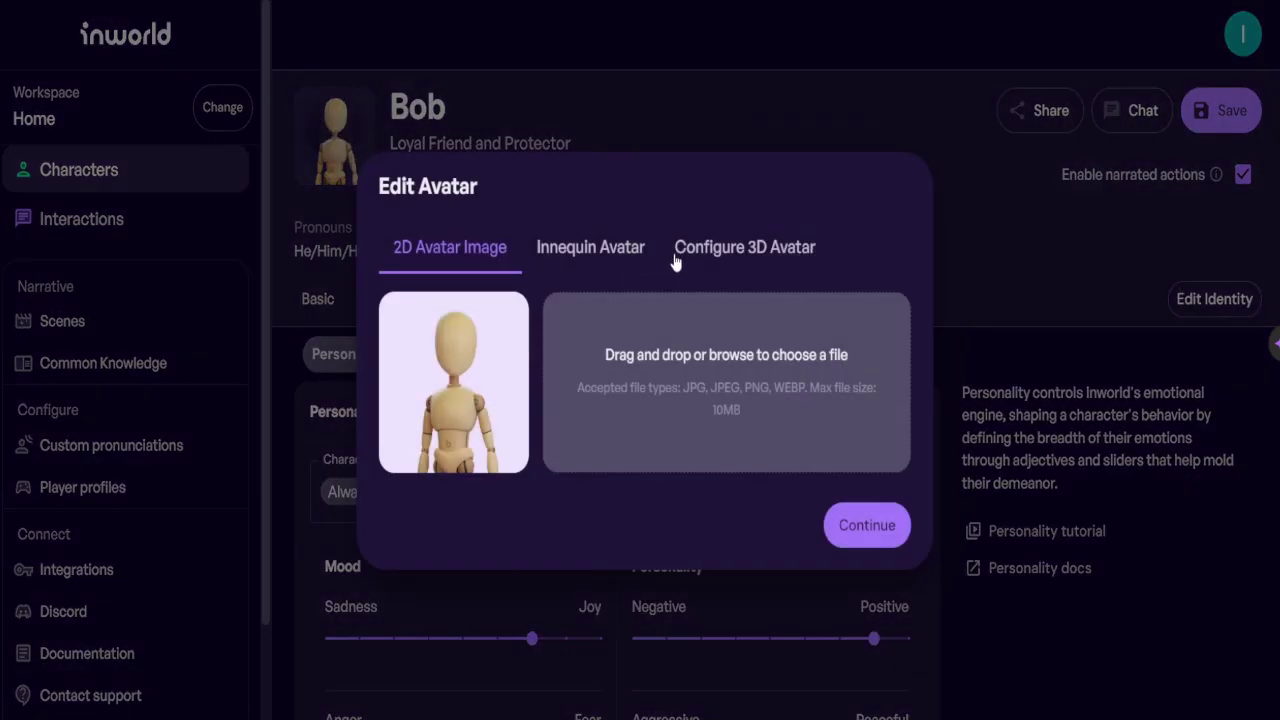
{"action": "left_click", "coordinate": [708, 248]}
{"action": "left_click", "coordinate": [700, 482]}
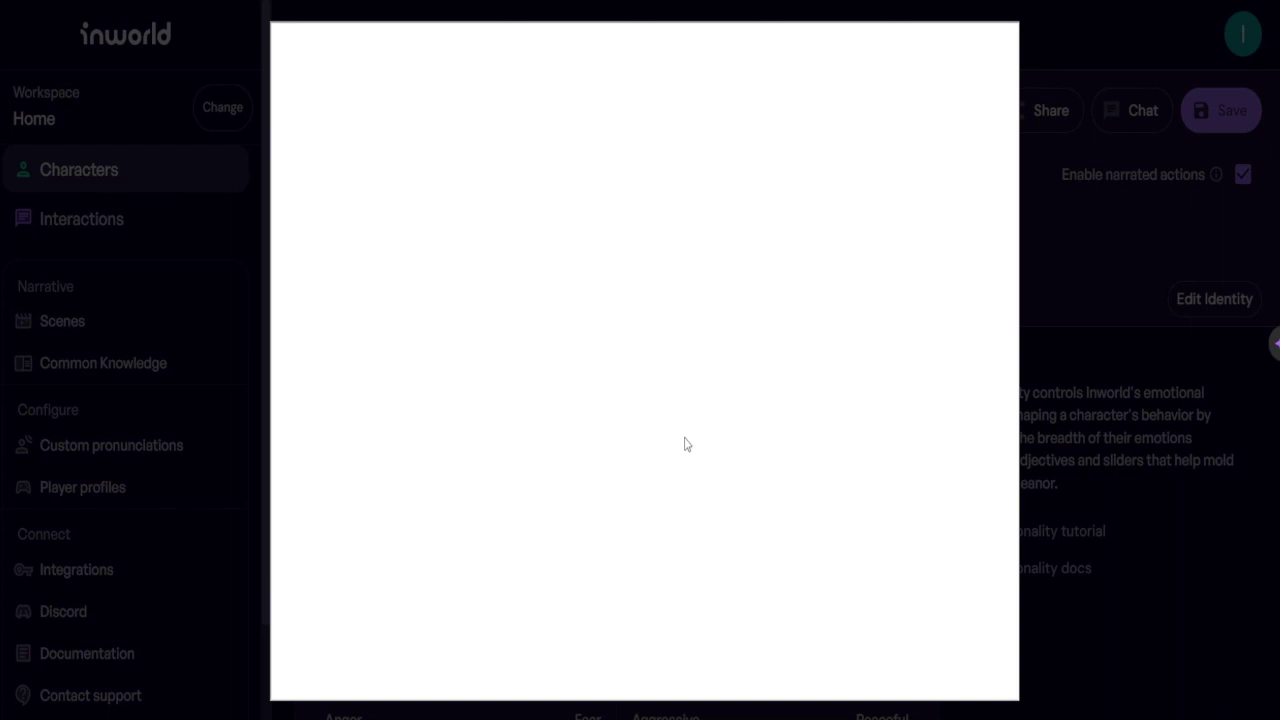
{"action": "left_click", "coordinate": [668, 427]}
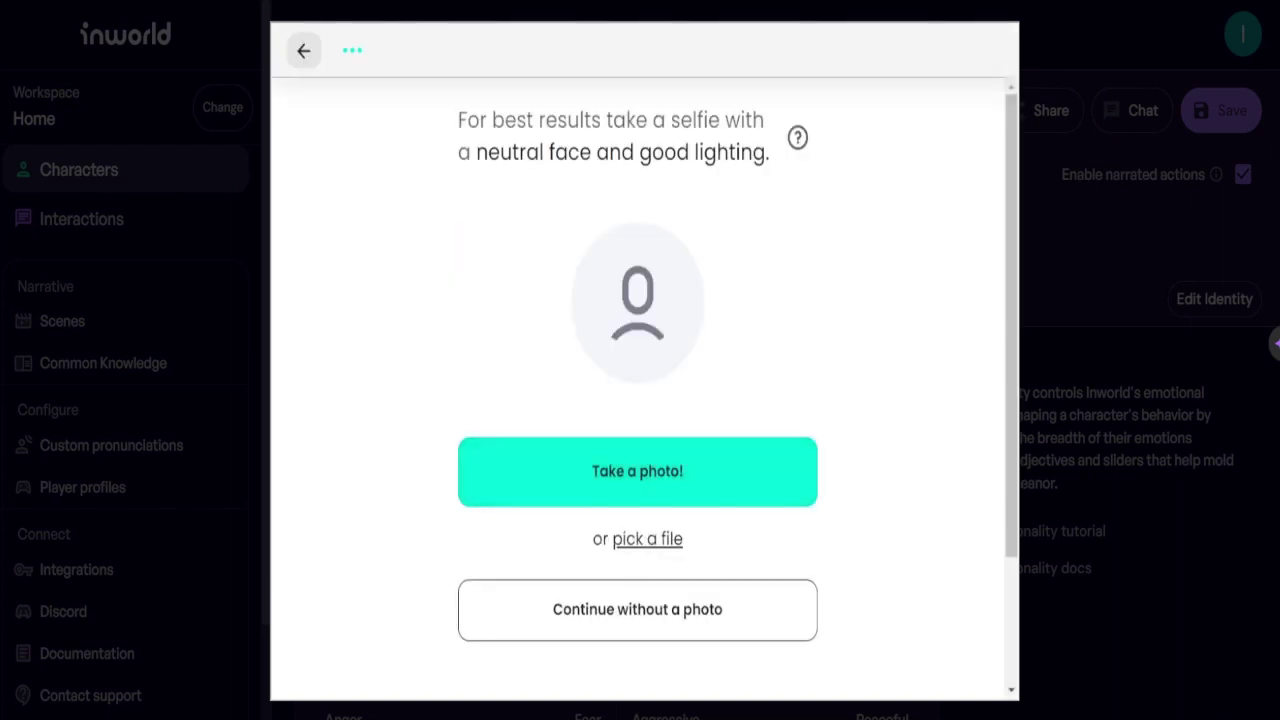
{"action": "left_click", "coordinate": [628, 610]}
{"action": "scroll", "coordinate": [662, 520], "scroll_direction": "down", "scroll_amount": 5}
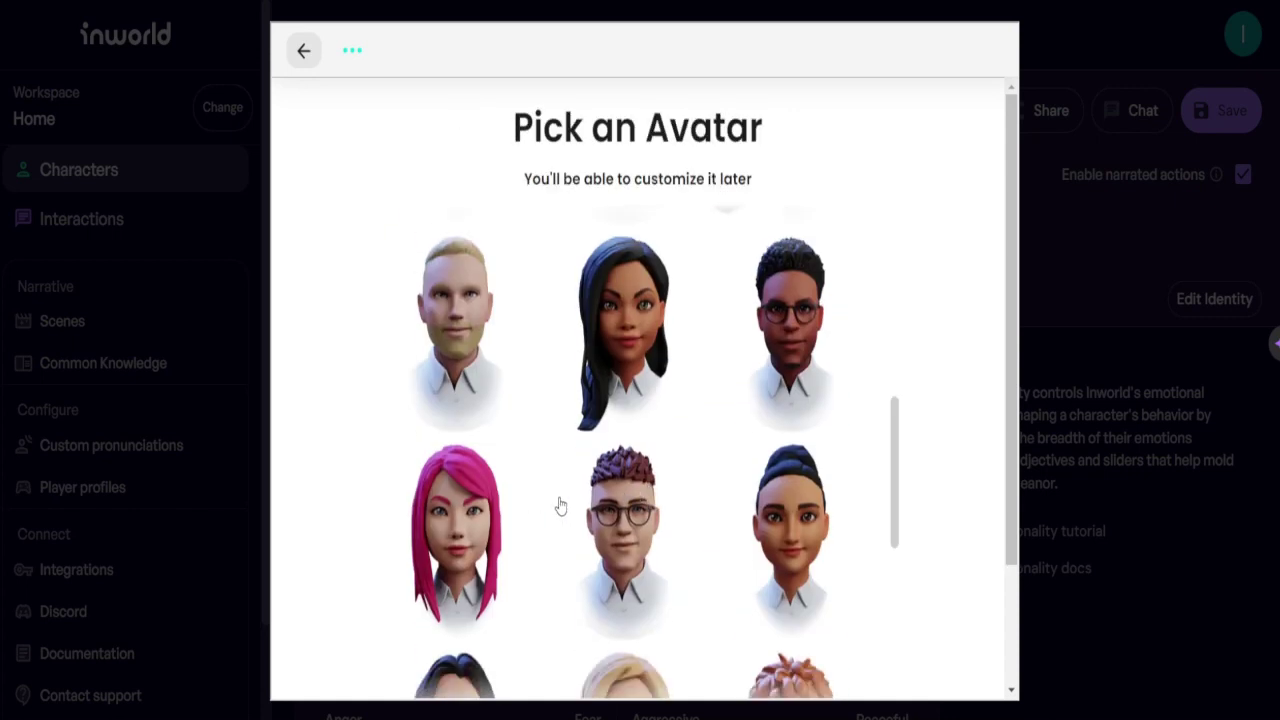
{"action": "scroll", "coordinate": [670, 552], "scroll_direction": "down", "scroll_amount": 4}
{"action": "scroll", "coordinate": [700, 558], "scroll_direction": "down", "scroll_amount": 2}
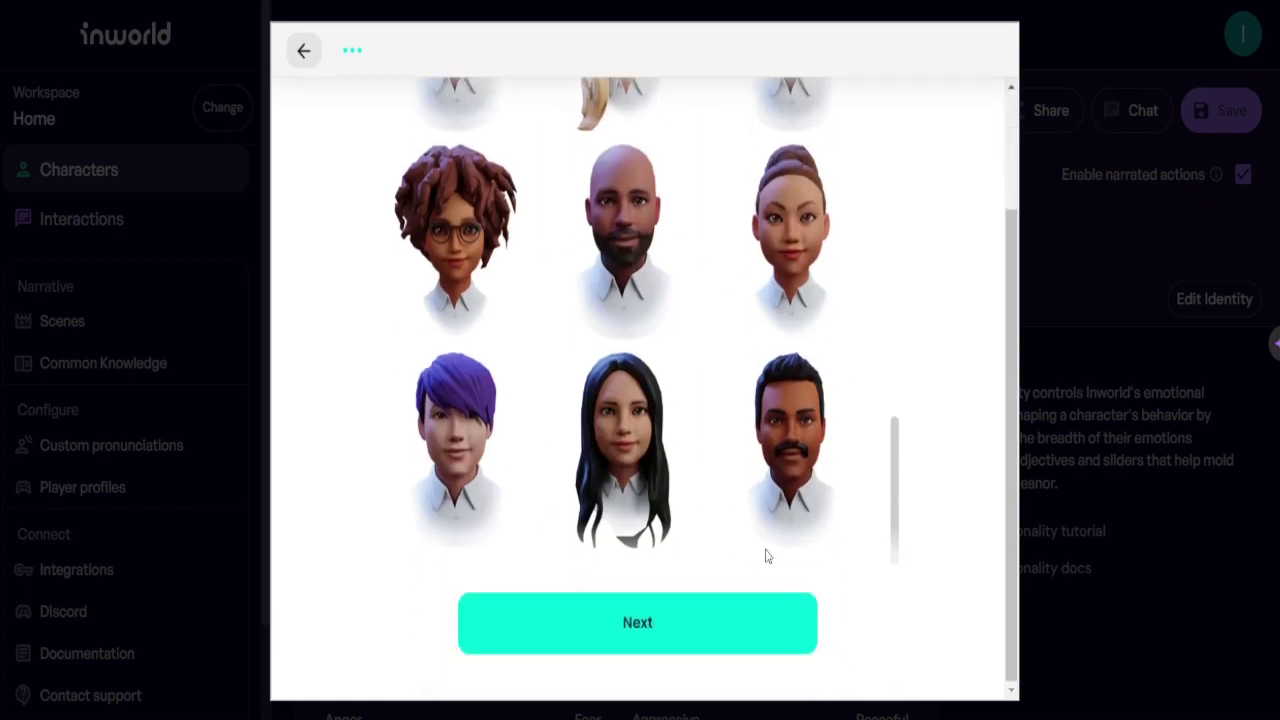
Load the chosen avatar and give it a darker skin tone.
{"action": "left_click", "coordinate": [737, 627]}
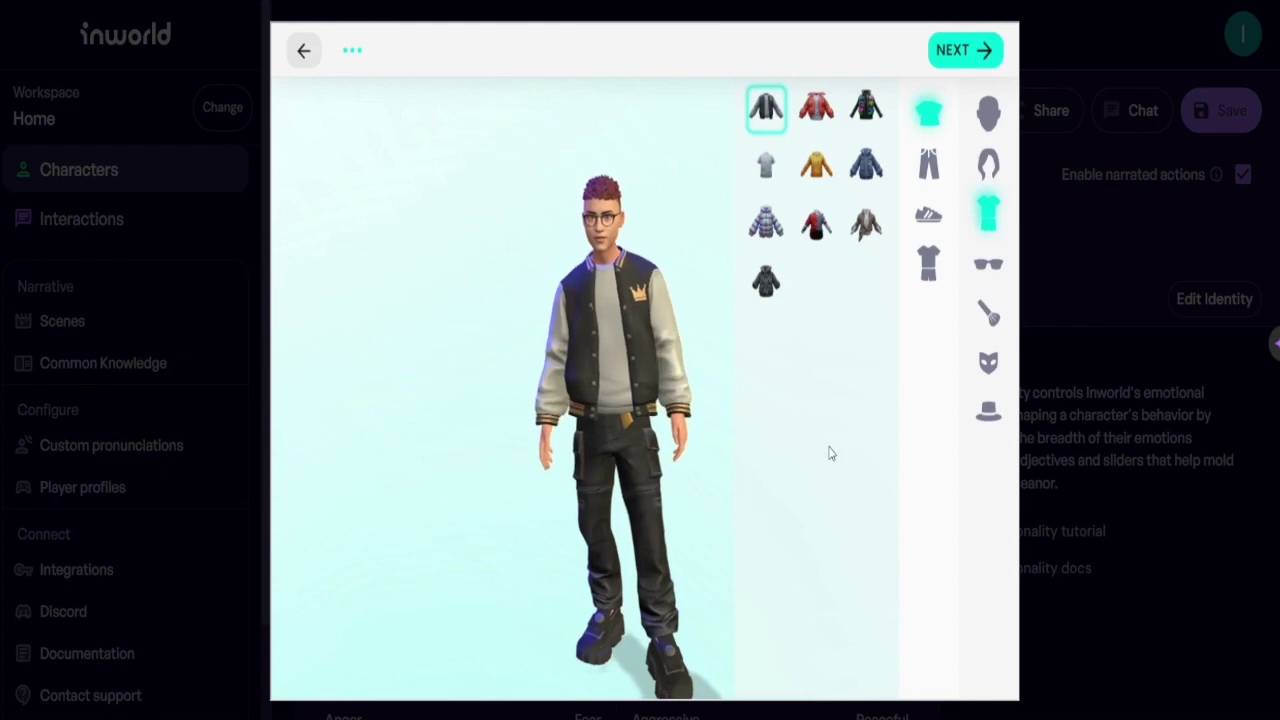
{"action": "left_click", "coordinate": [990, 118]}
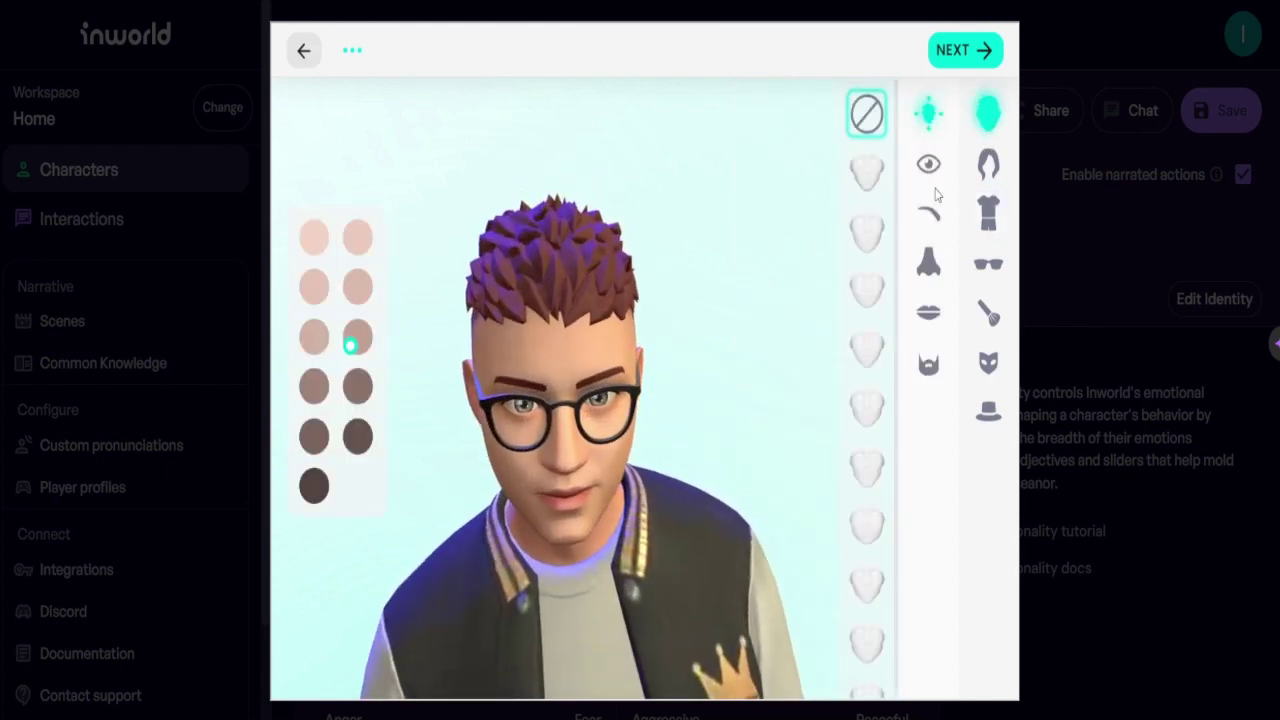
{"action": "left_click", "coordinate": [928, 164]}
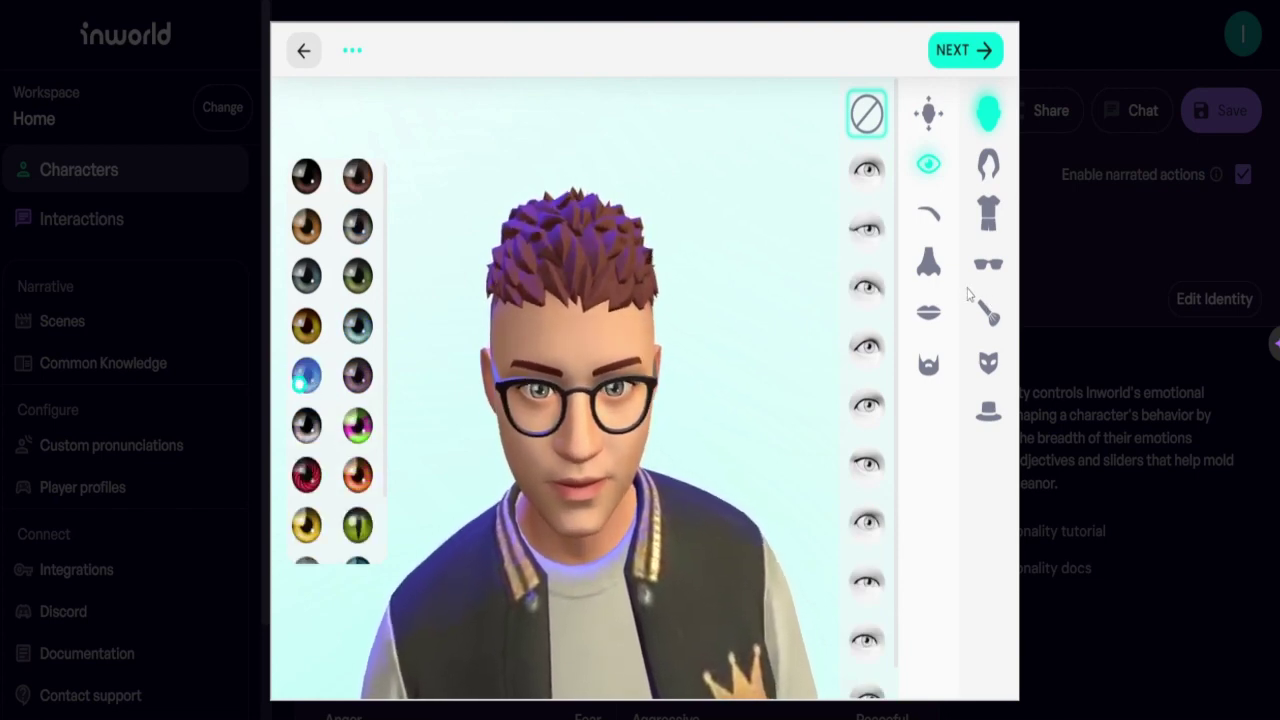
{"action": "left_click", "coordinate": [929, 114]}
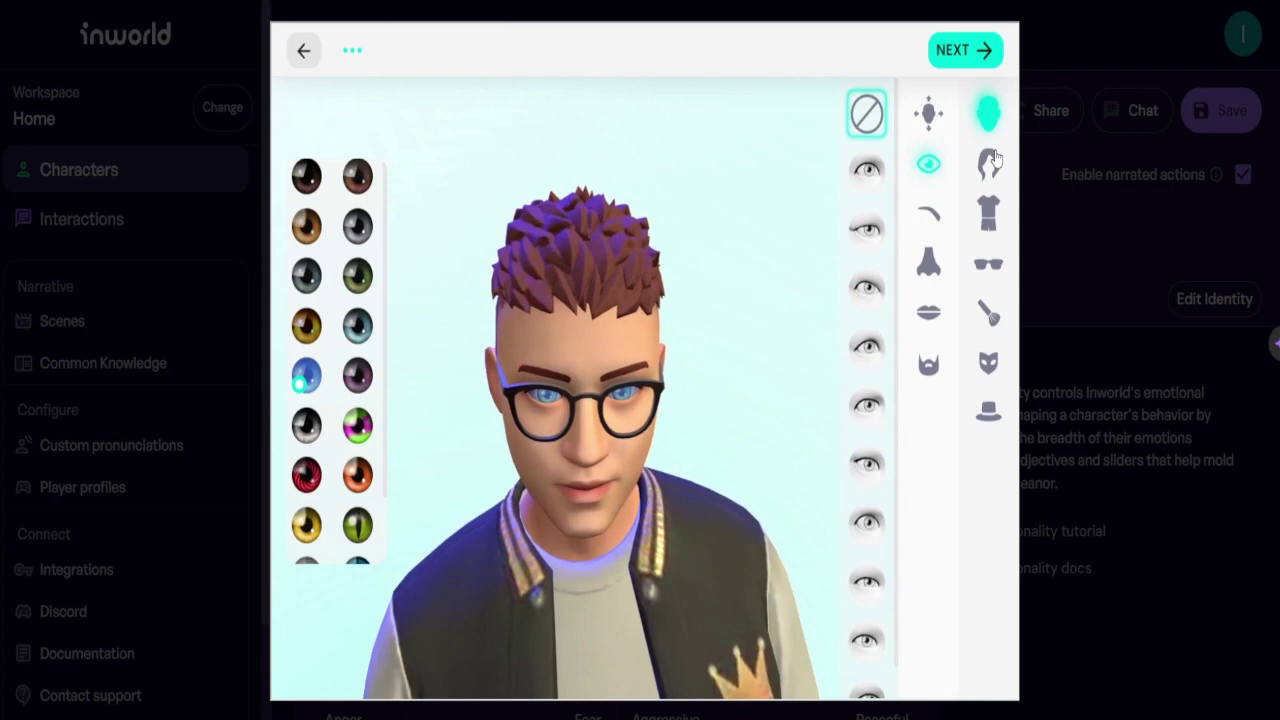
{"action": "left_click", "coordinate": [927, 118]}
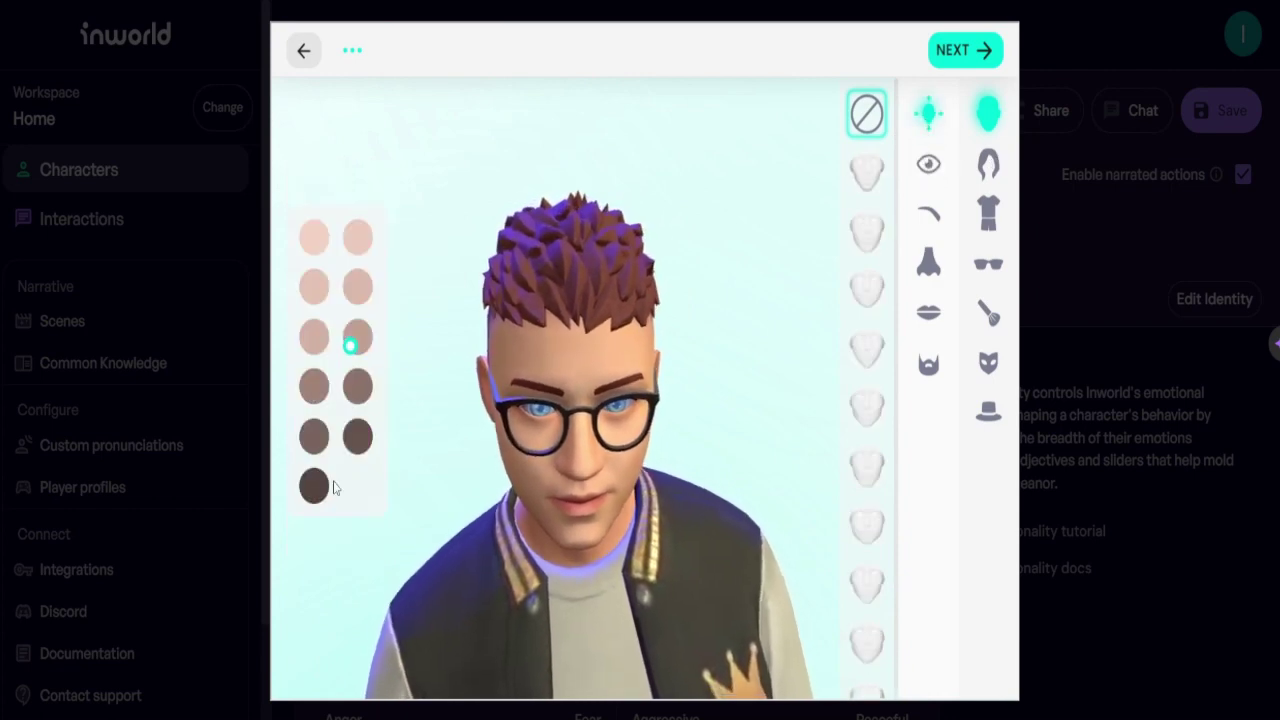
{"action": "left_click", "coordinate": [314, 383]}
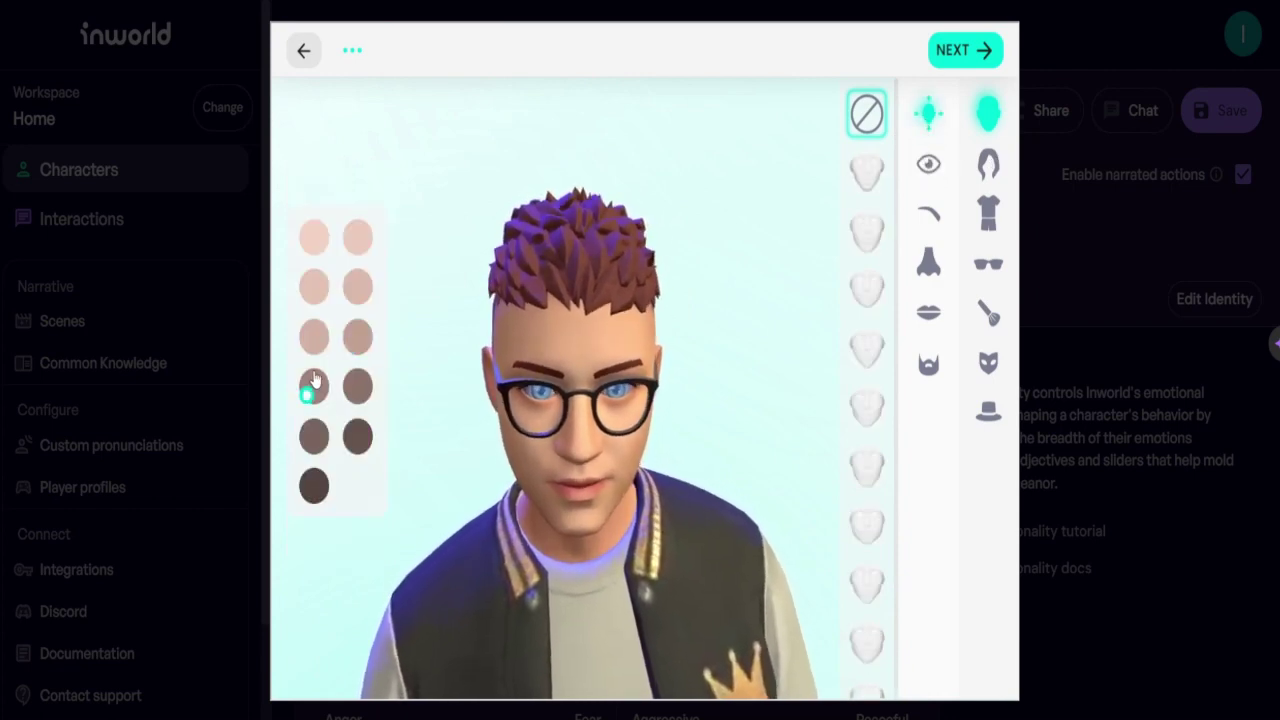
Give the avatar a curly hairstyle.
{"action": "left_click", "coordinate": [988, 164]}
{"action": "scroll", "coordinate": [880, 300], "scroll_direction": "down", "scroll_amount": 3}
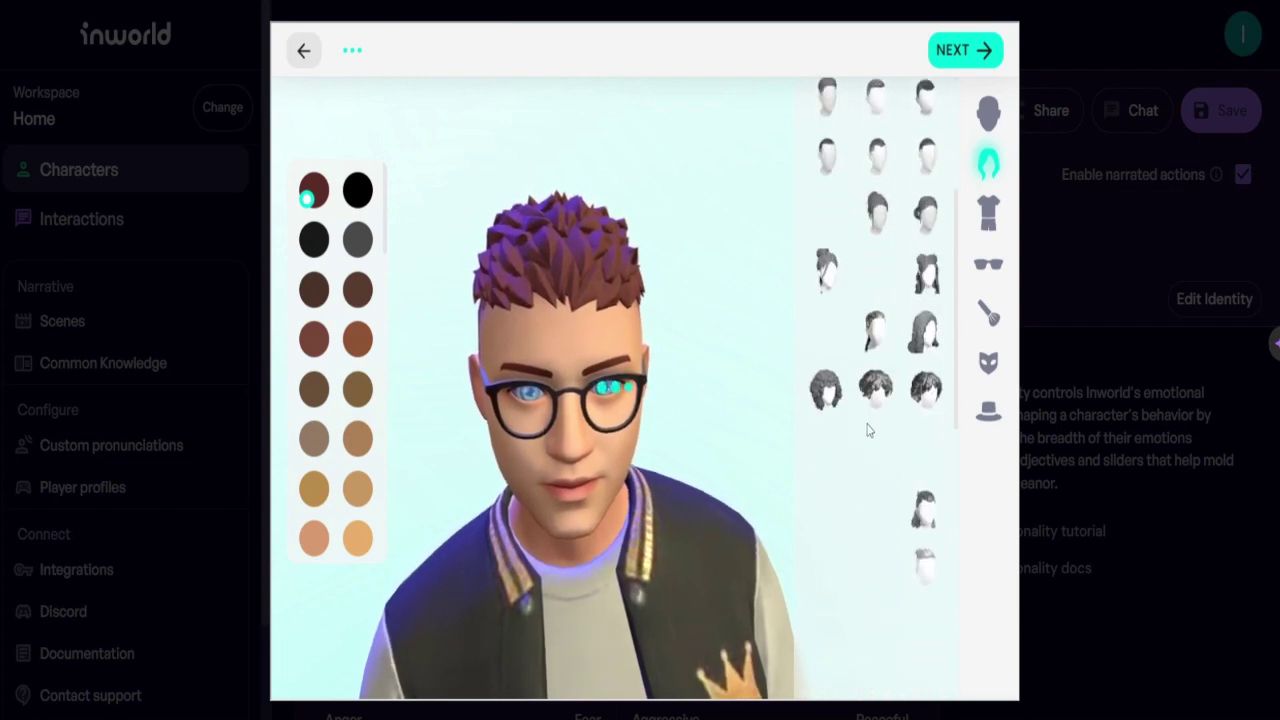
{"action": "left_click", "coordinate": [876, 388]}
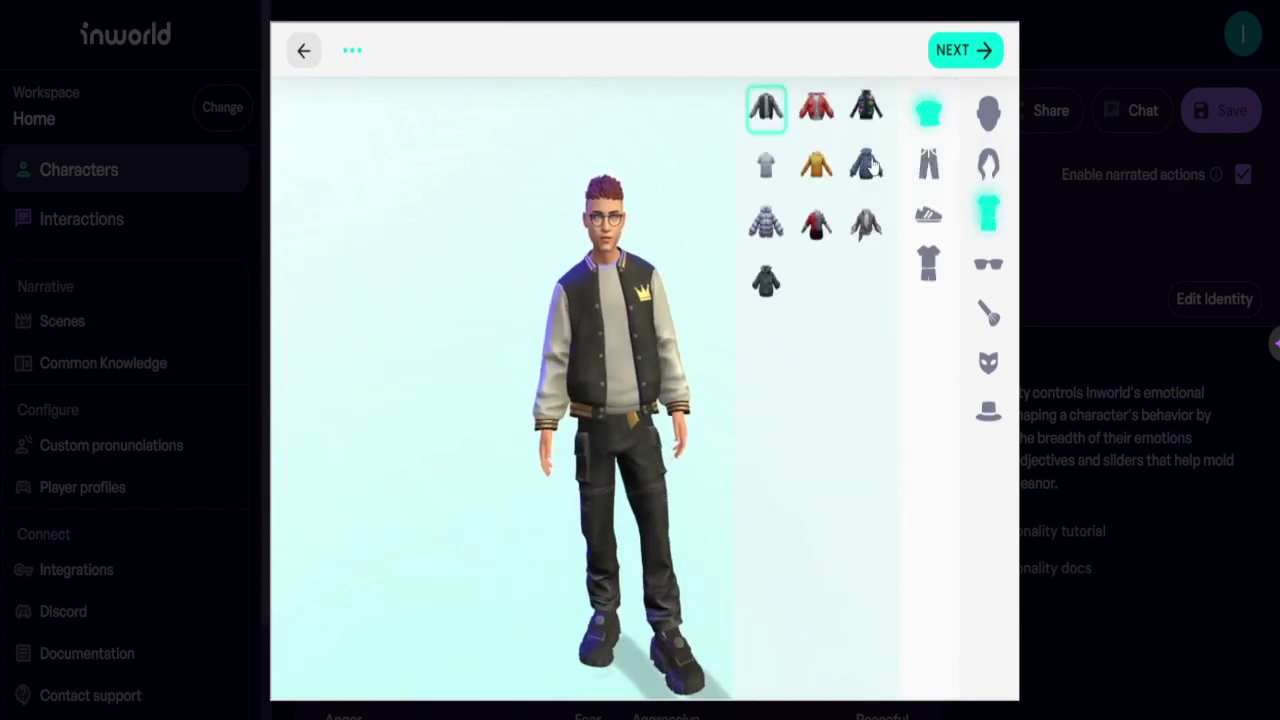
Pick the blue puffer jacket and a pair of dark trousers for the avatar.
{"action": "left_click", "coordinate": [868, 164]}
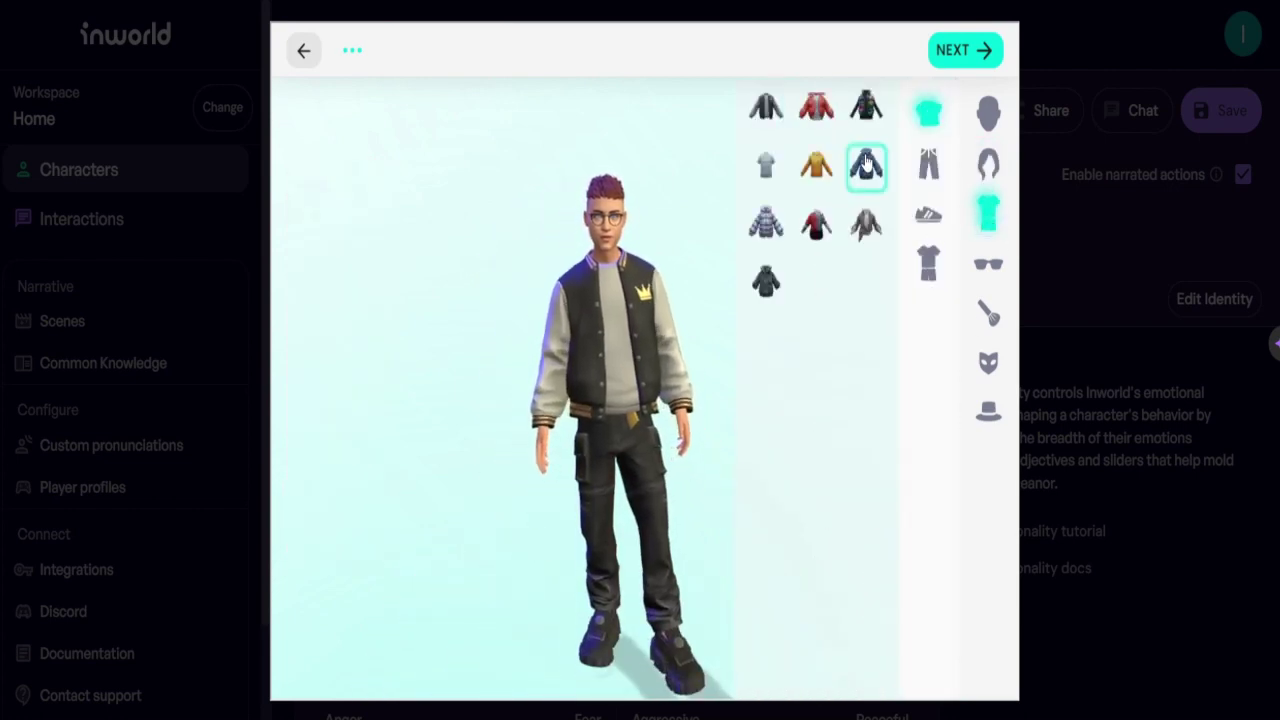
{"action": "left_click", "coordinate": [928, 168]}
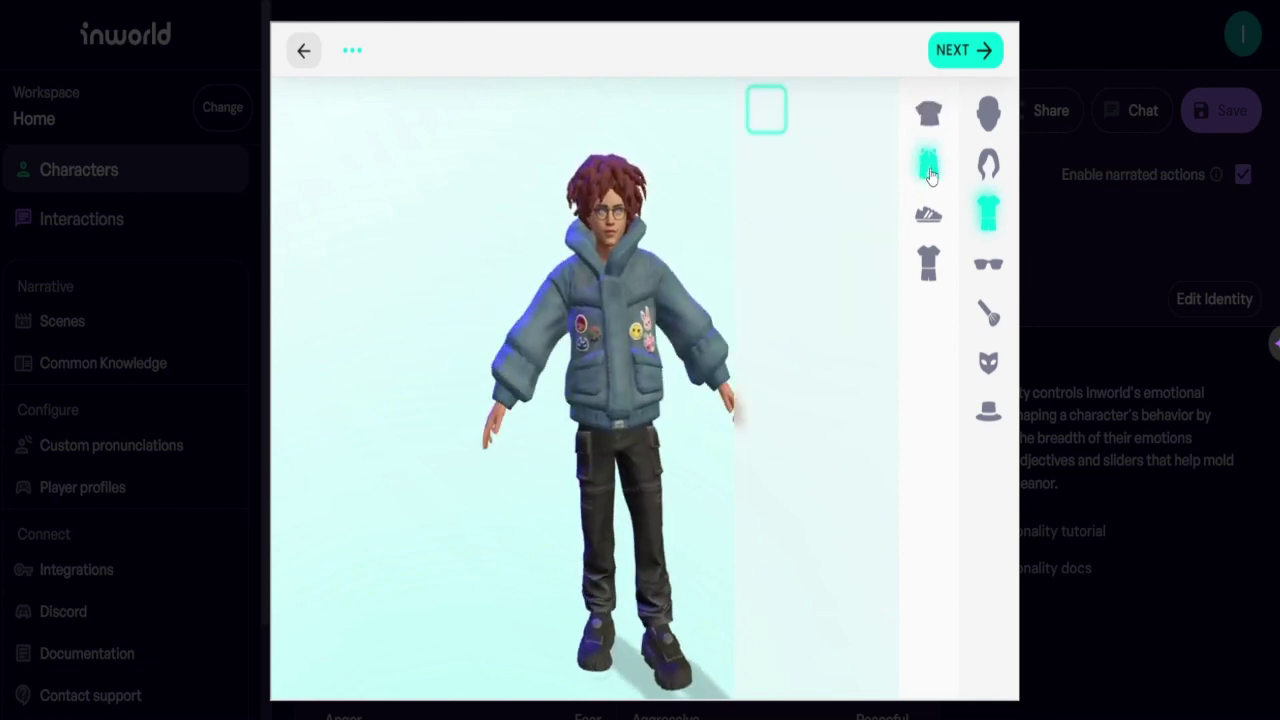
{"action": "left_click", "coordinate": [866, 228]}
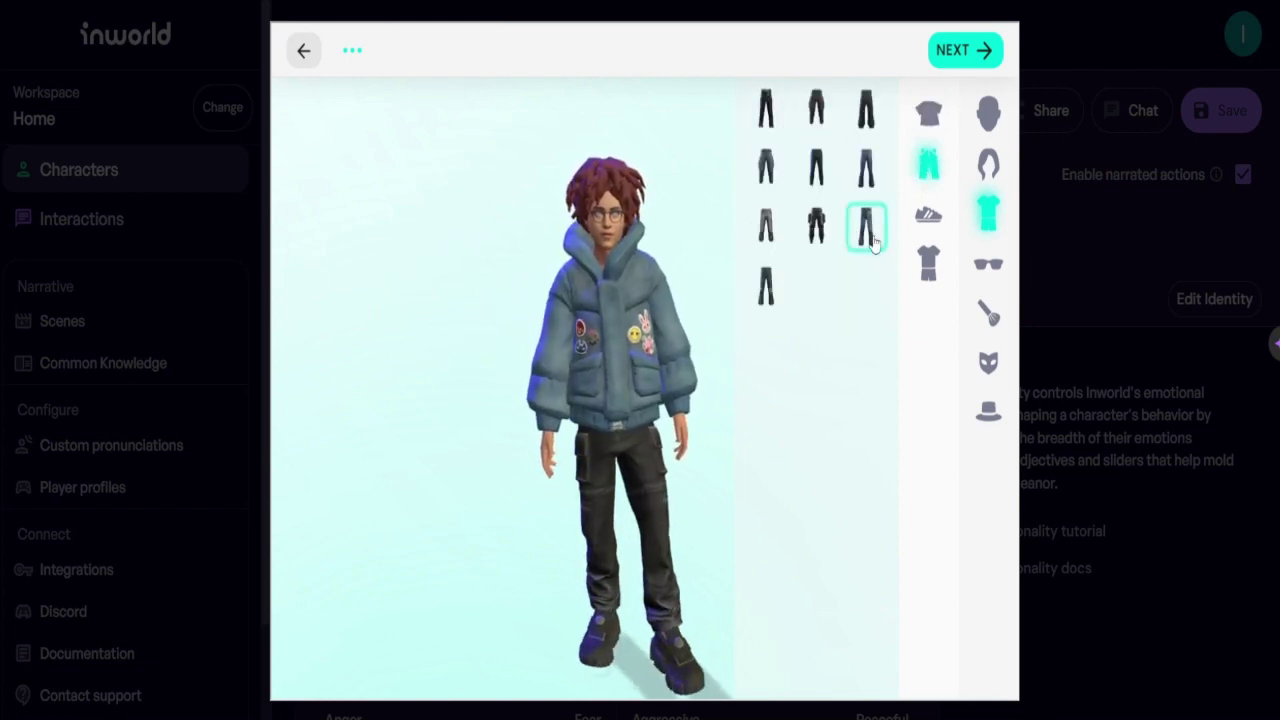
Dress the avatar in the teal three-piece suit with a striped tie.
{"action": "left_click", "coordinate": [926, 262]}
{"action": "scroll", "coordinate": [810, 380], "scroll_direction": "down", "scroll_amount": 5}
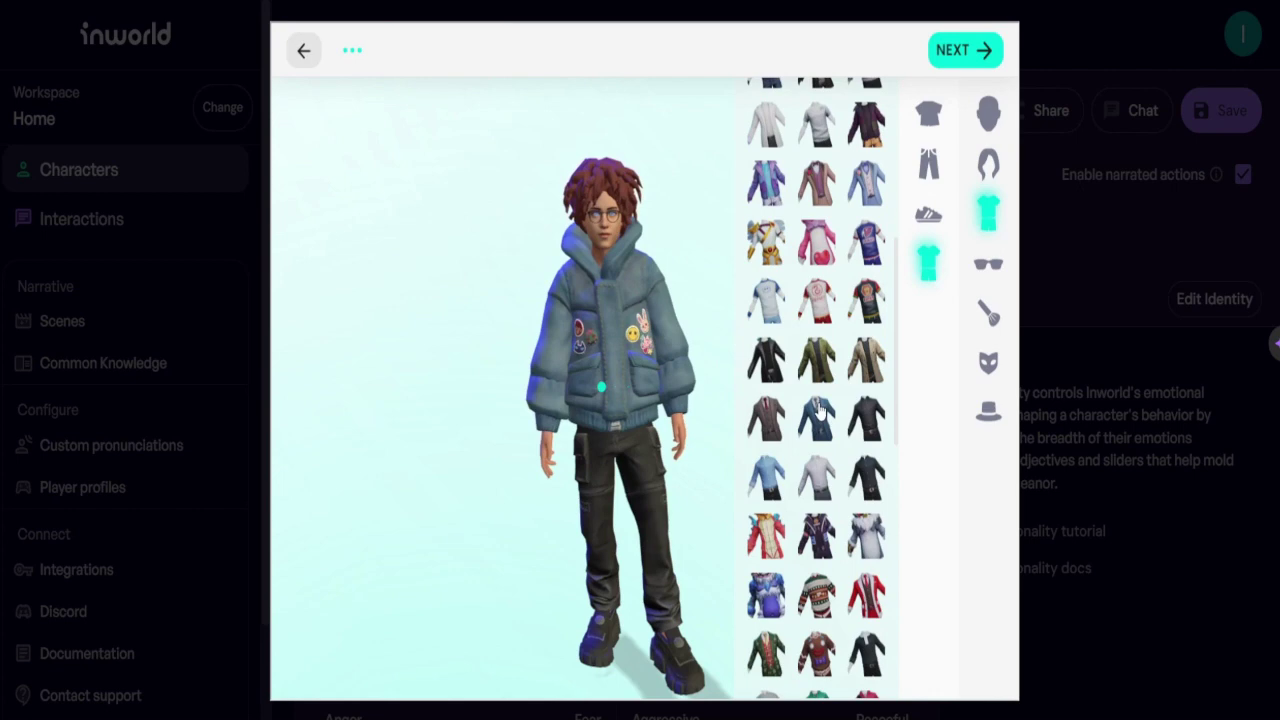
{"action": "left_click", "coordinate": [828, 419]}
{"action": "scroll", "coordinate": [838, 419], "scroll_direction": "down", "scroll_amount": 3}
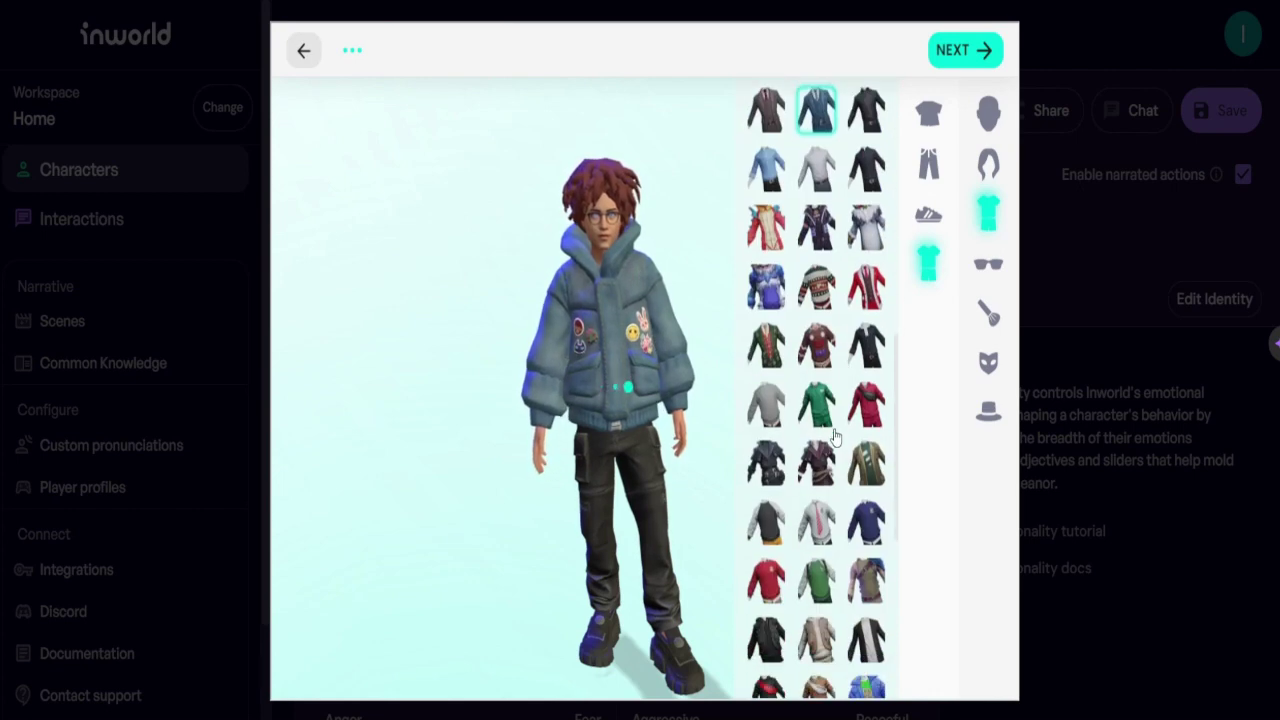
{"action": "scroll", "coordinate": [822, 484], "scroll_direction": "down", "scroll_amount": 3}
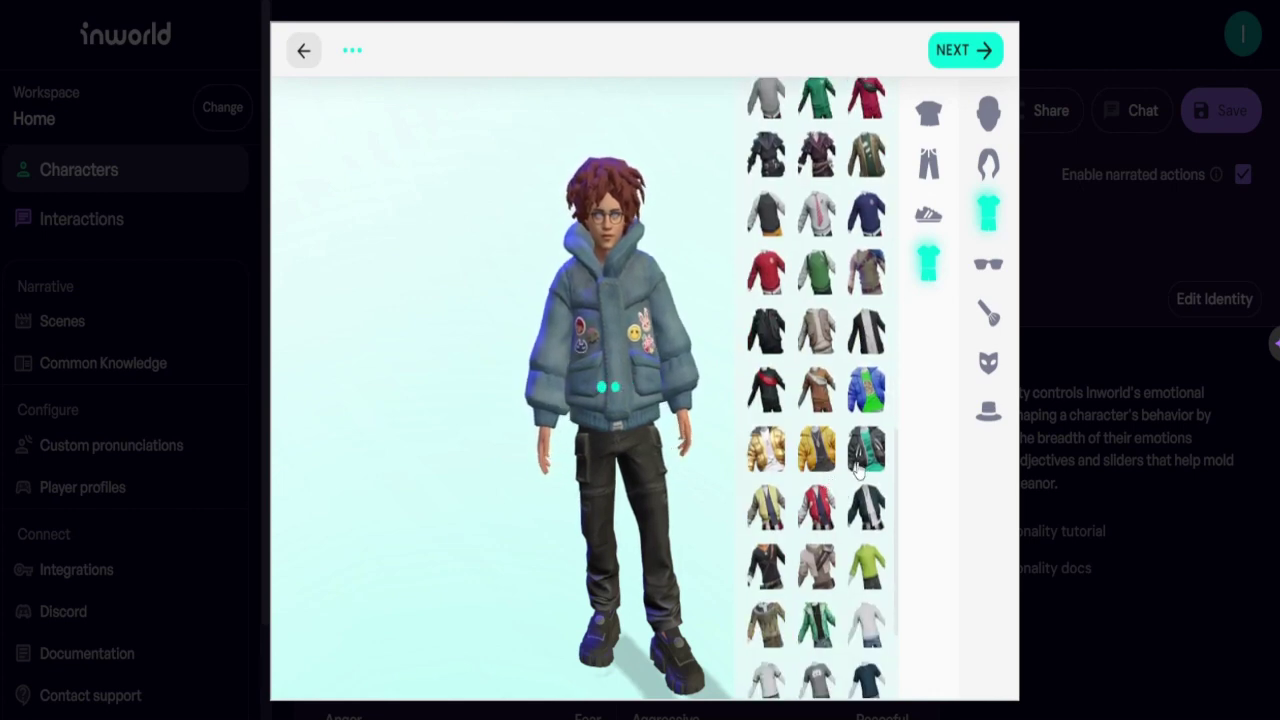
{"action": "left_click", "coordinate": [868, 452]}
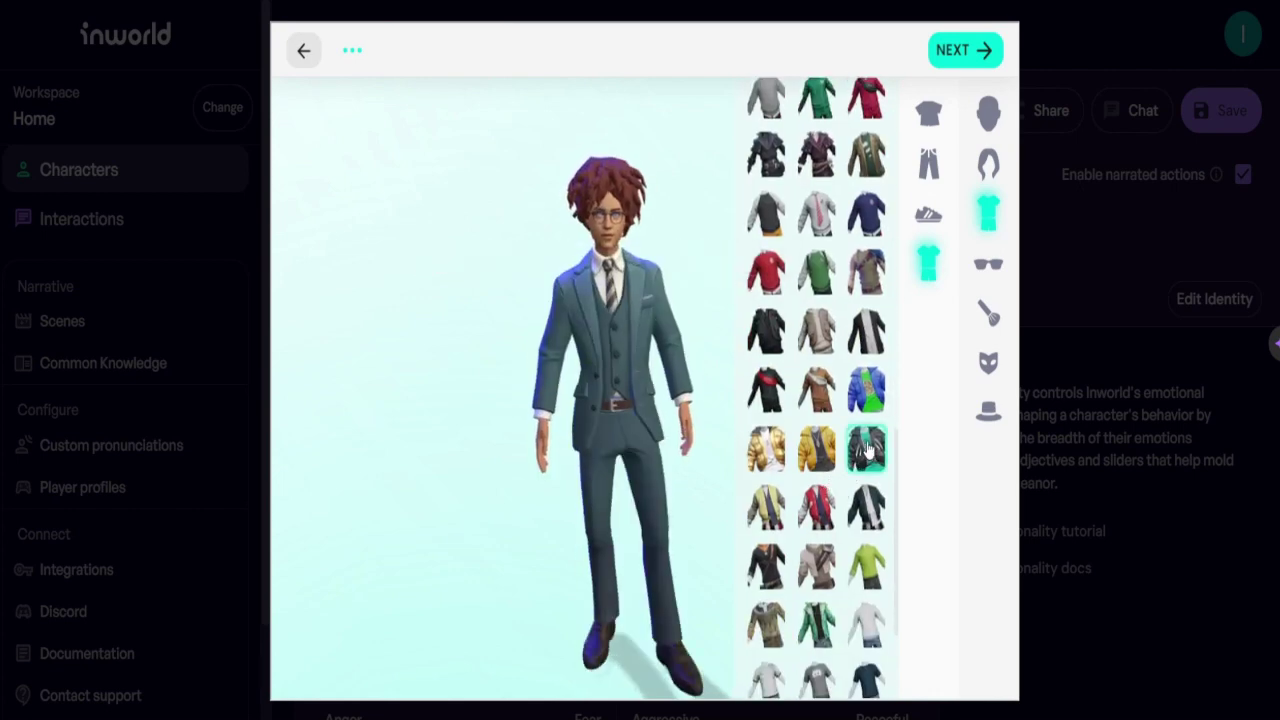
{"action": "left_click", "coordinate": [988, 264]}
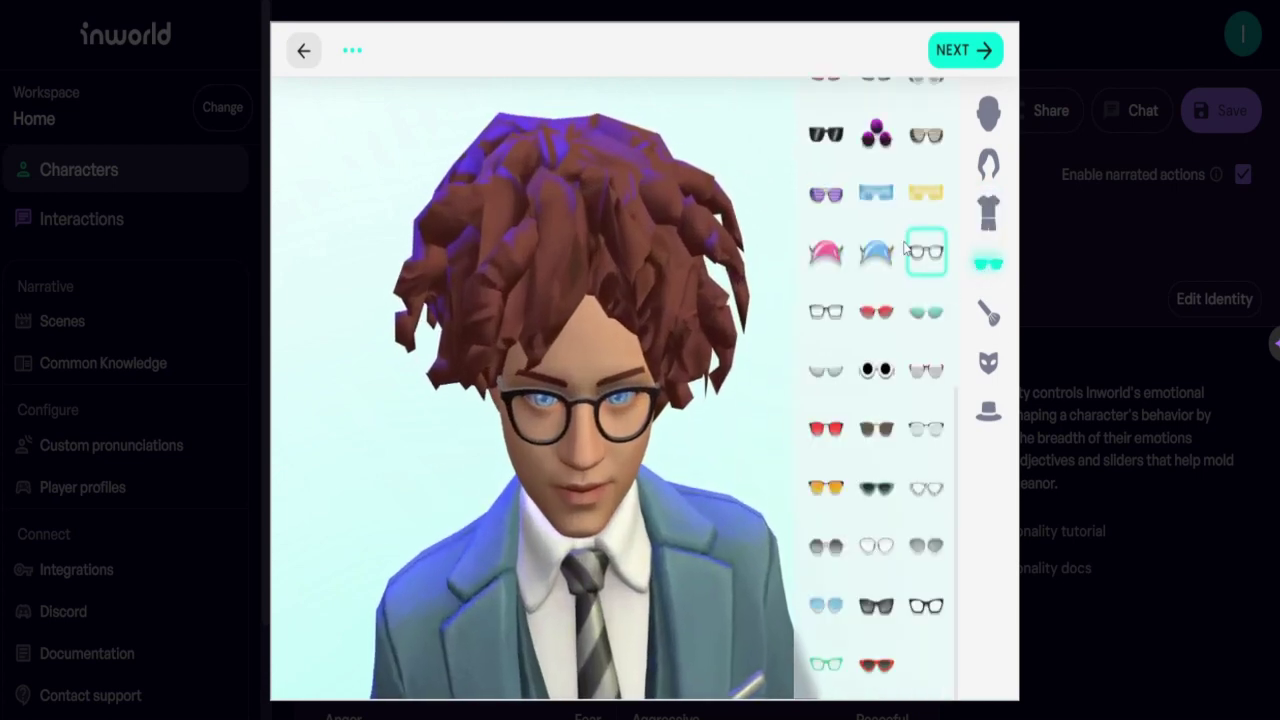
Add a multicolour visor, face makeup, a teal face mask and a blue cap.
{"action": "scroll", "coordinate": [905, 250], "scroll_direction": "up", "scroll_amount": 5}
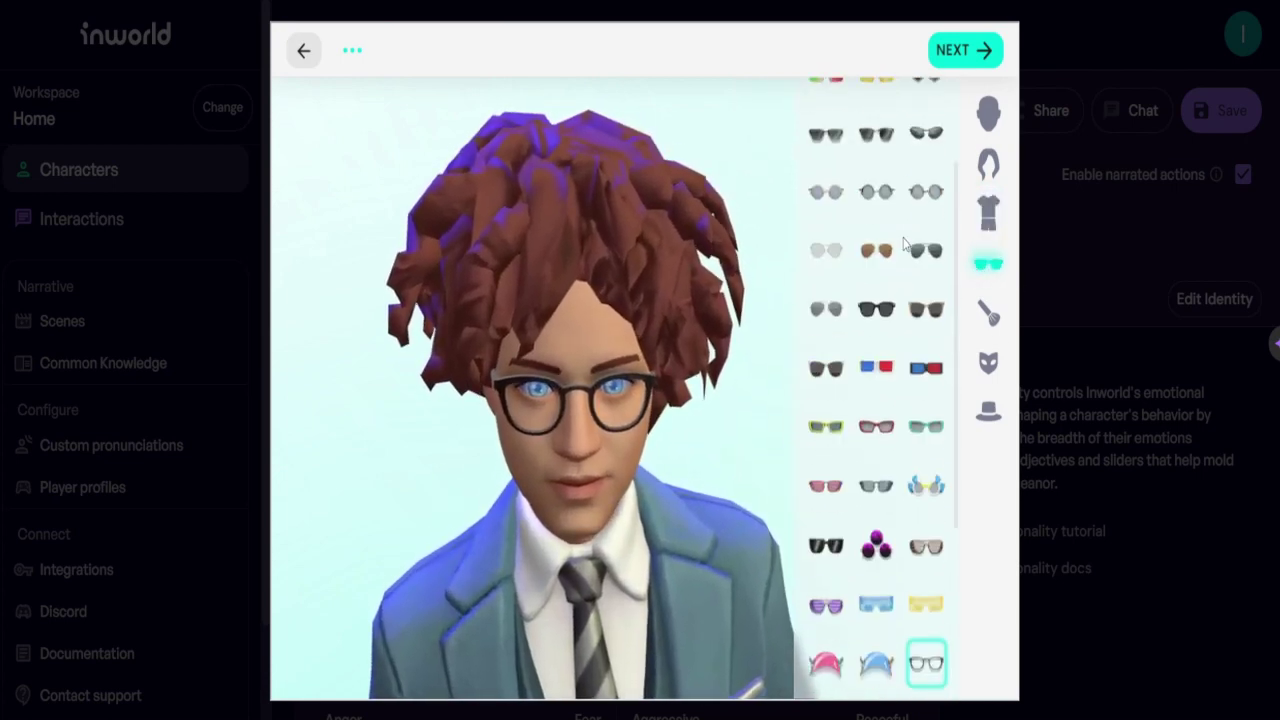
{"action": "scroll", "coordinate": [910, 245], "scroll_direction": "up", "scroll_amount": 5}
{"action": "left_click", "coordinate": [834, 240]}
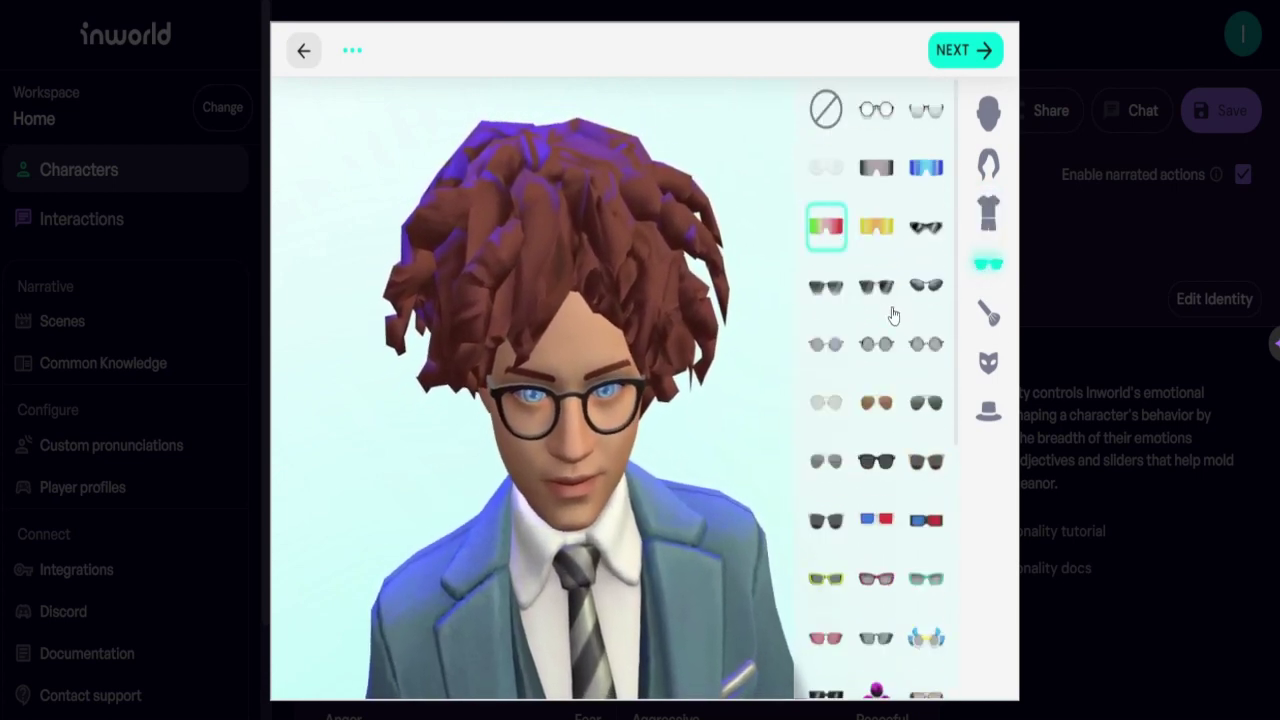
{"action": "left_click", "coordinate": [988, 313]}
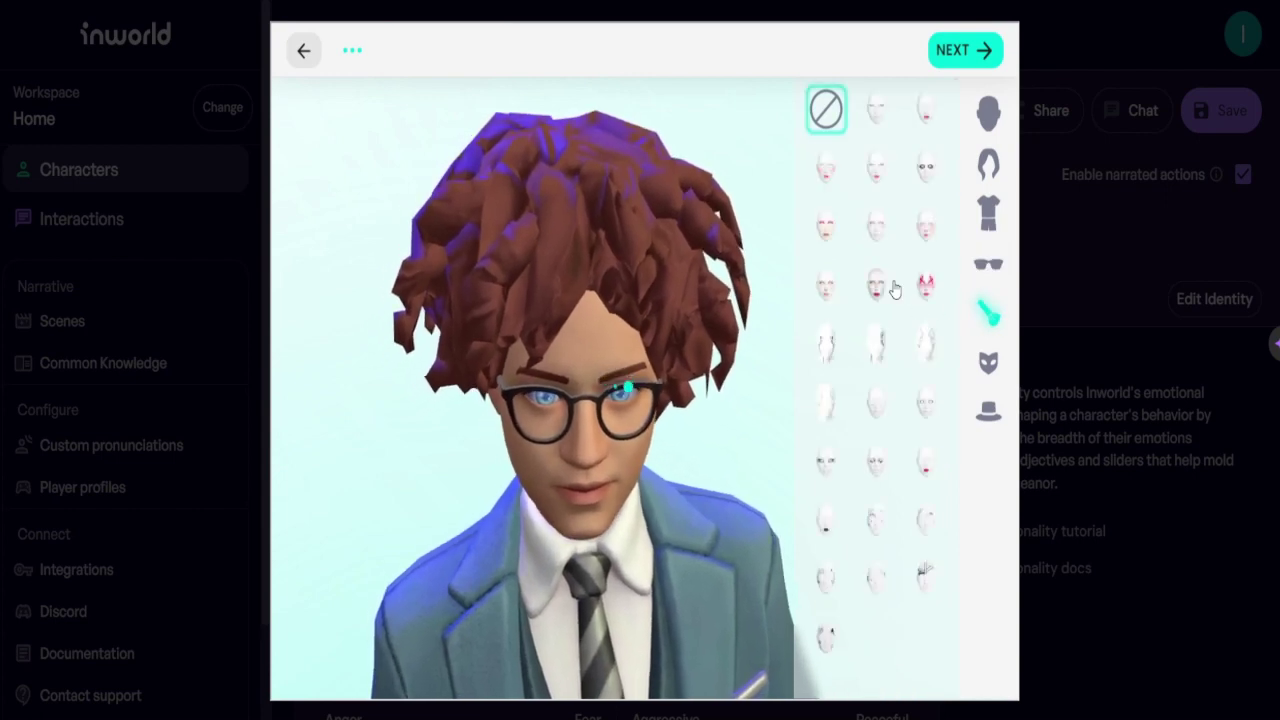
{"action": "left_click", "coordinate": [876, 286]}
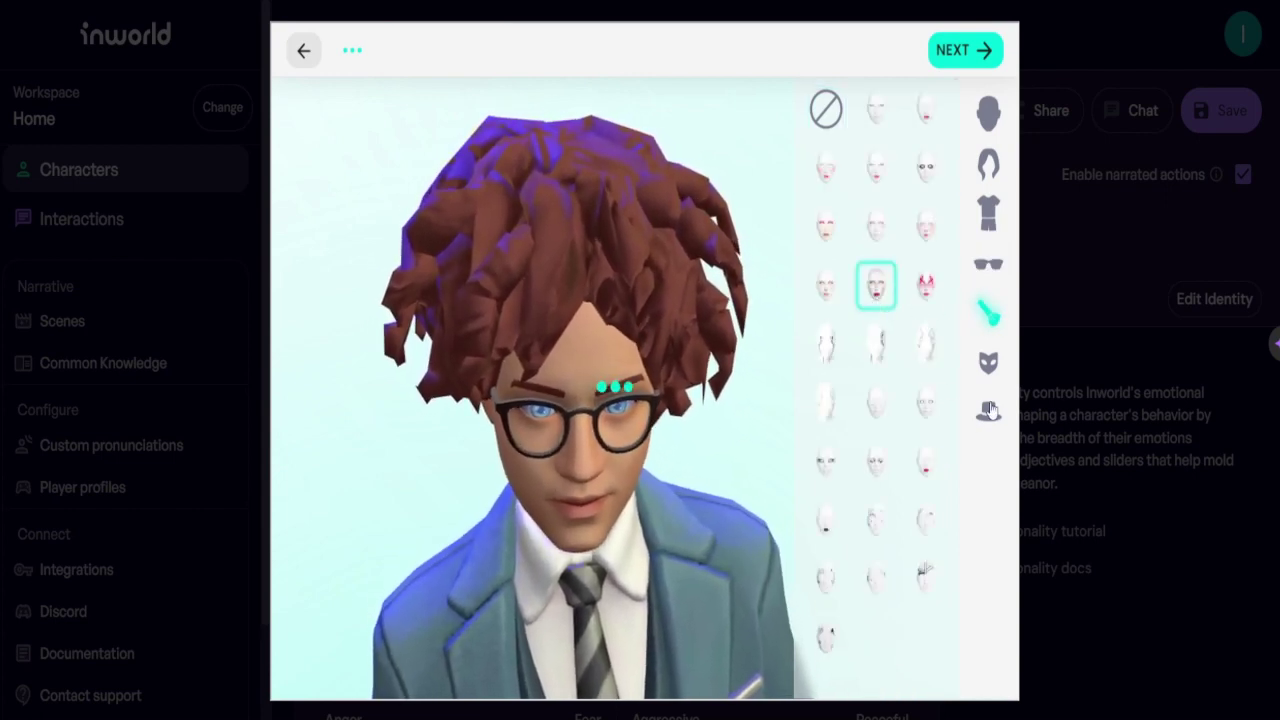
{"action": "left_click", "coordinate": [988, 362]}
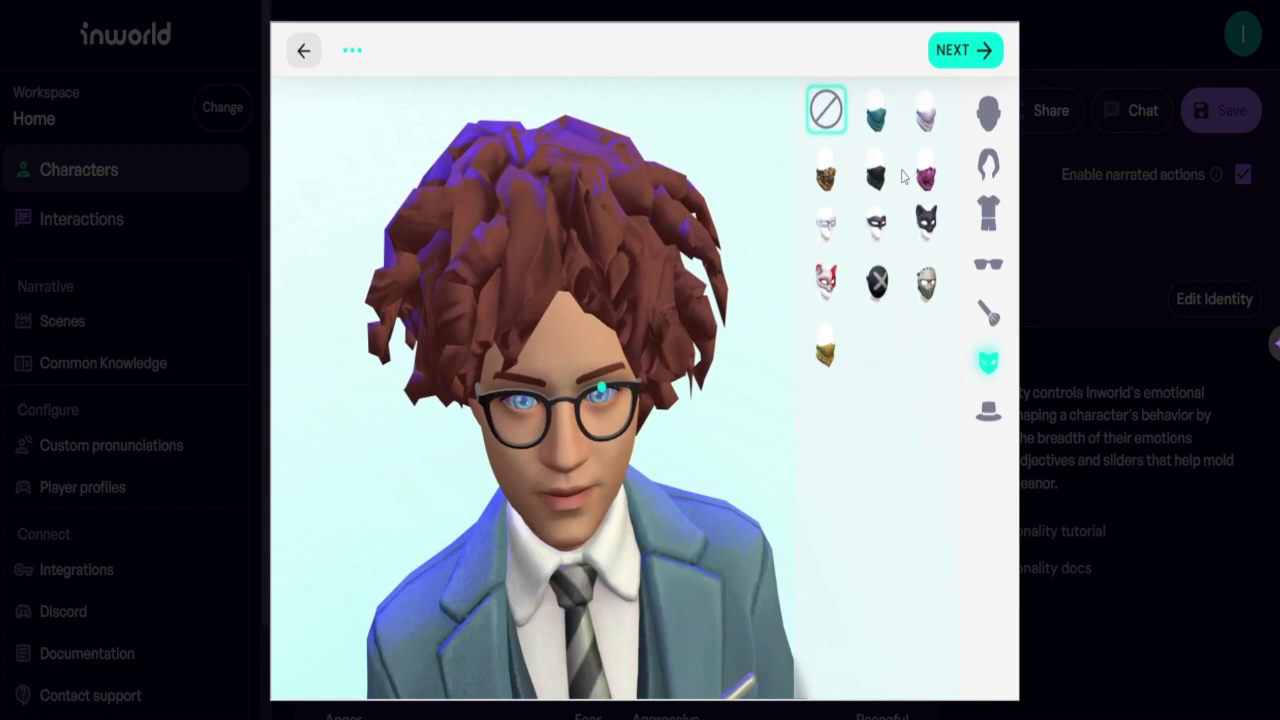
{"action": "left_click", "coordinate": [876, 110]}
{"action": "left_click", "coordinate": [998, 414]}
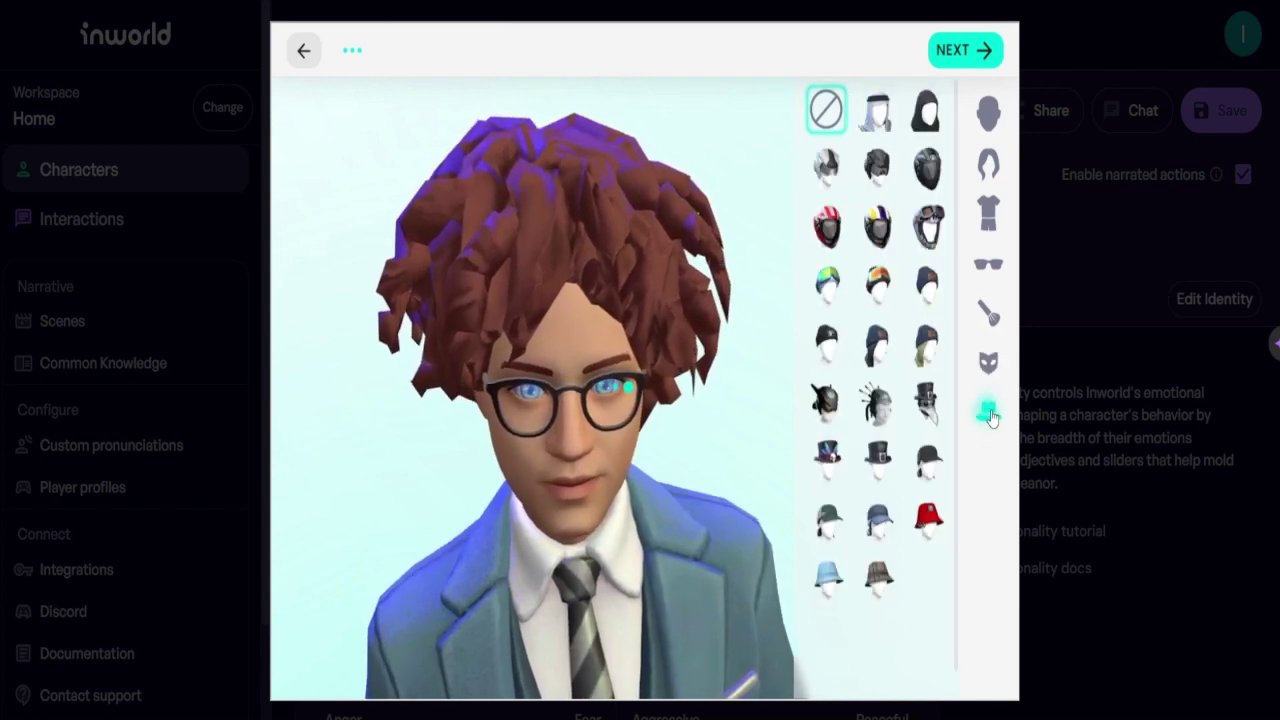
{"action": "left_click", "coordinate": [876, 520]}
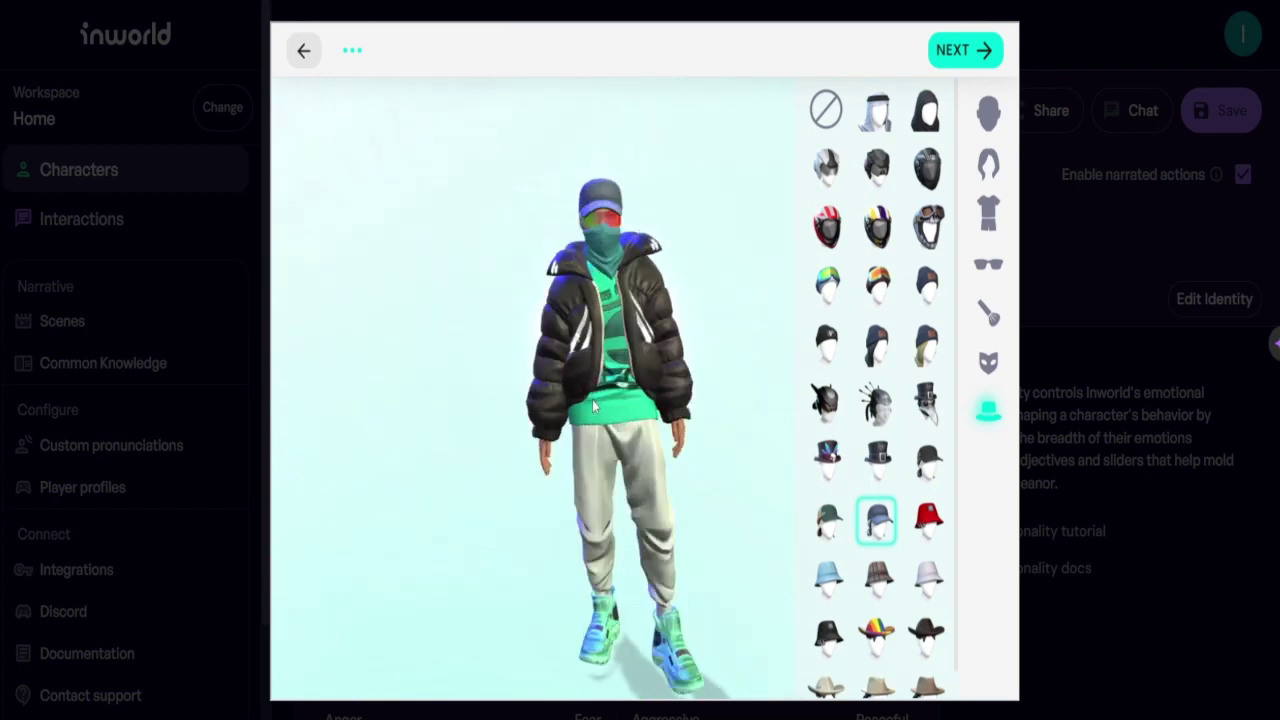
Build the avatar, accept it as Bob's portrait, and save the character.
{"action": "left_click", "coordinate": [975, 52]}
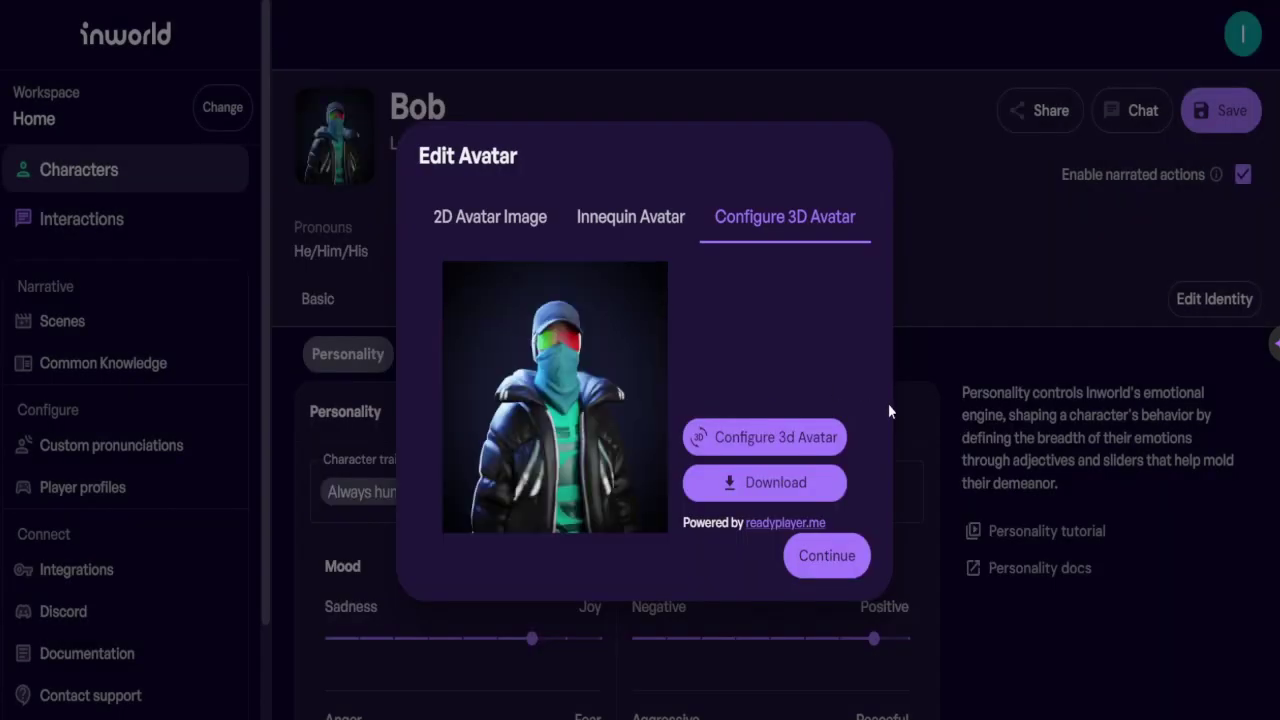
{"action": "left_click", "coordinate": [828, 558]}
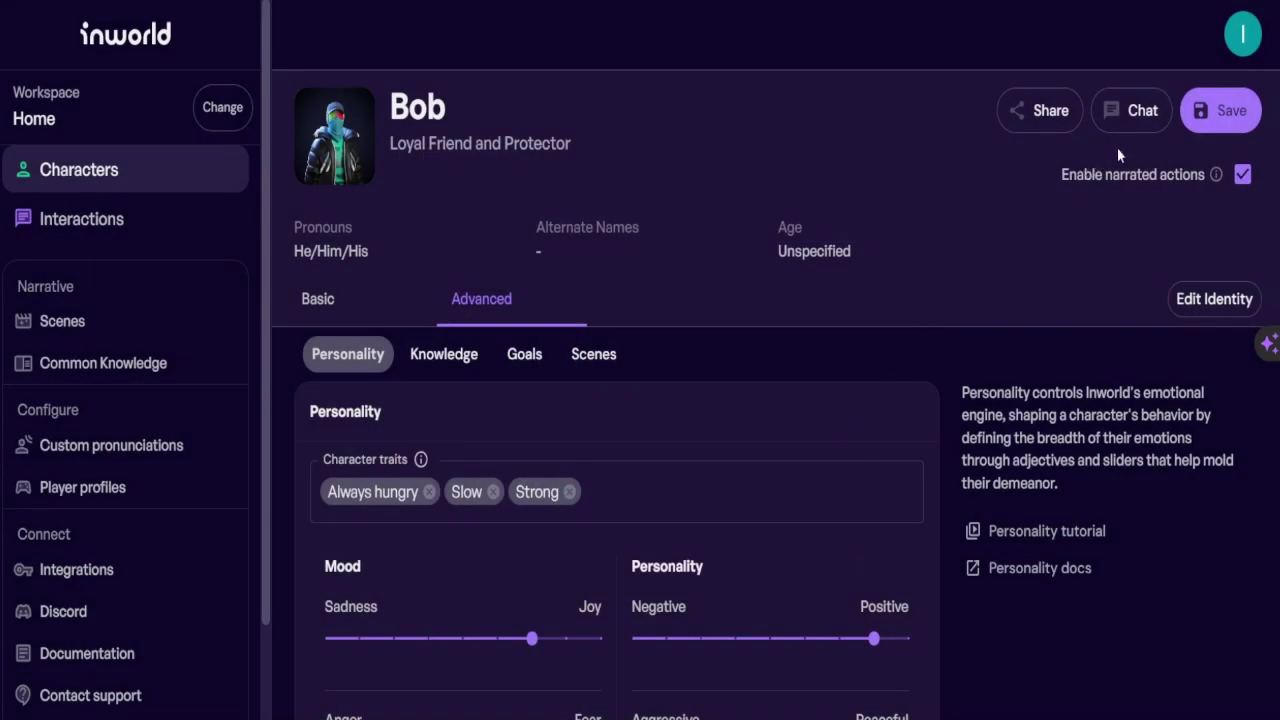
{"action": "left_click", "coordinate": [1110, 110]}
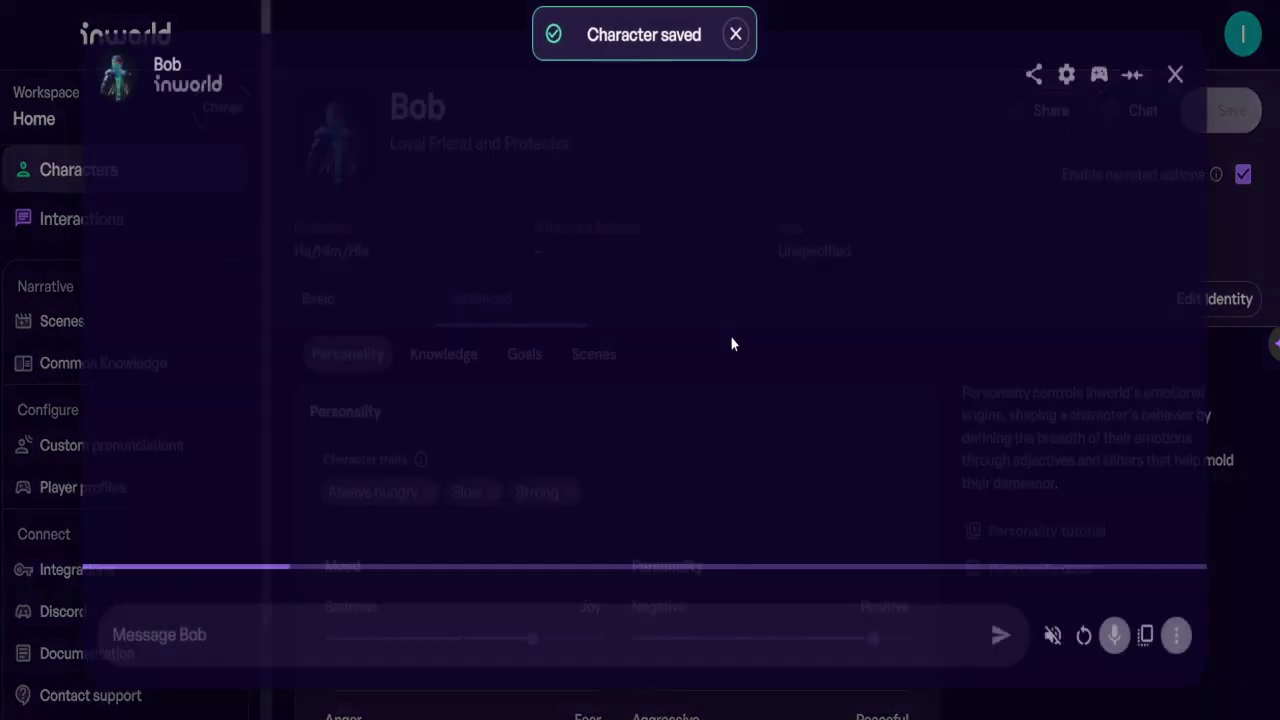
Unmute Bob's voice and send him the chat message "Hi bo, how are you?".
{"action": "left_click", "coordinate": [1055, 642]}
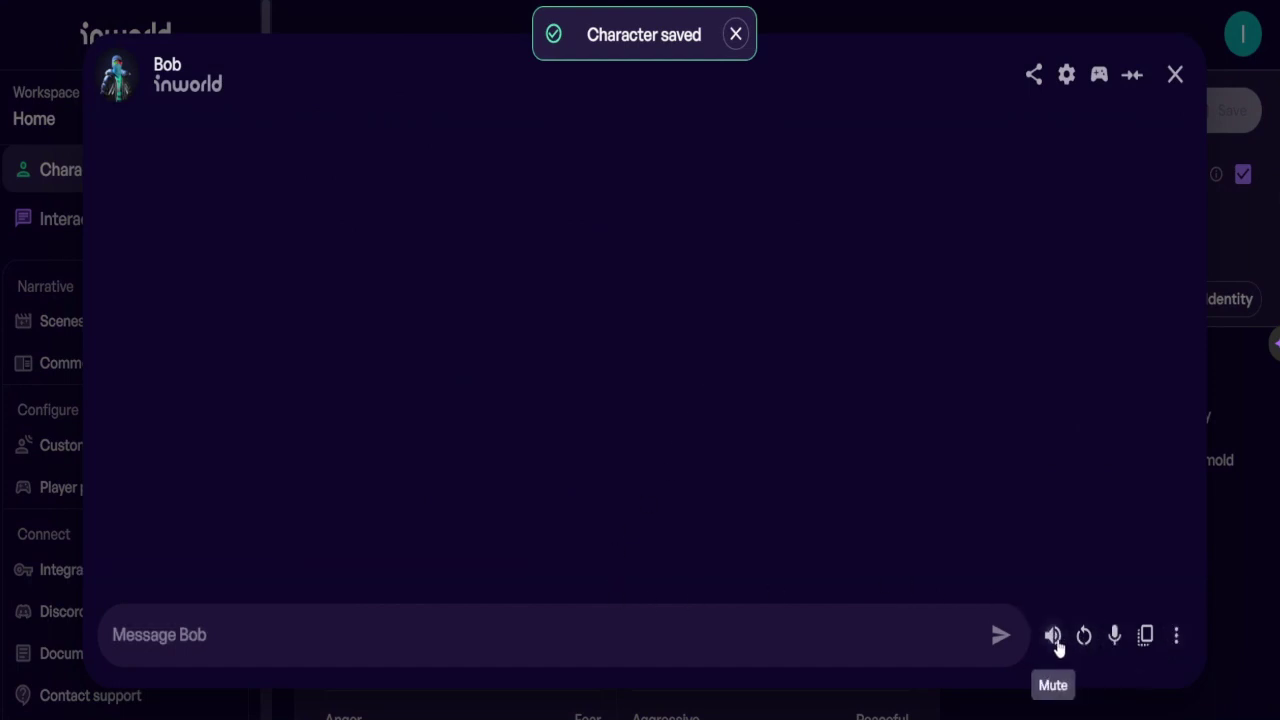
{"action": "left_click", "coordinate": [776, 622]}
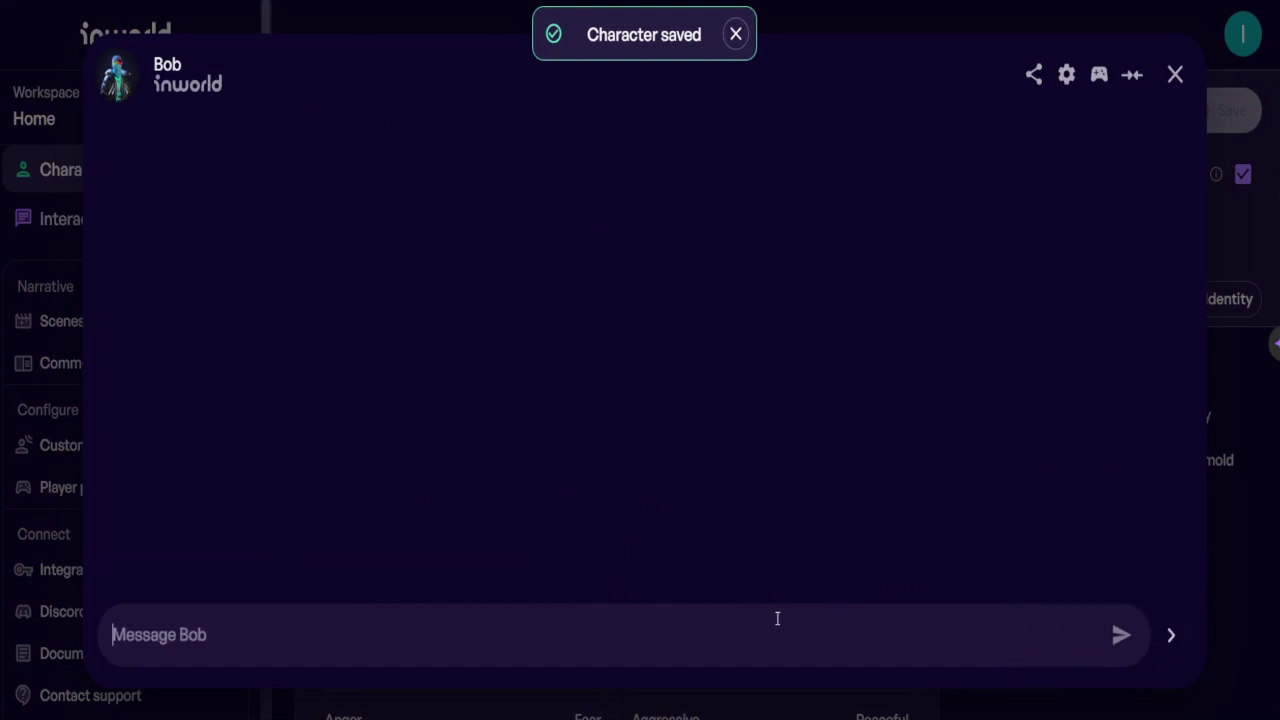
{"action": "type", "text": "Hi"}
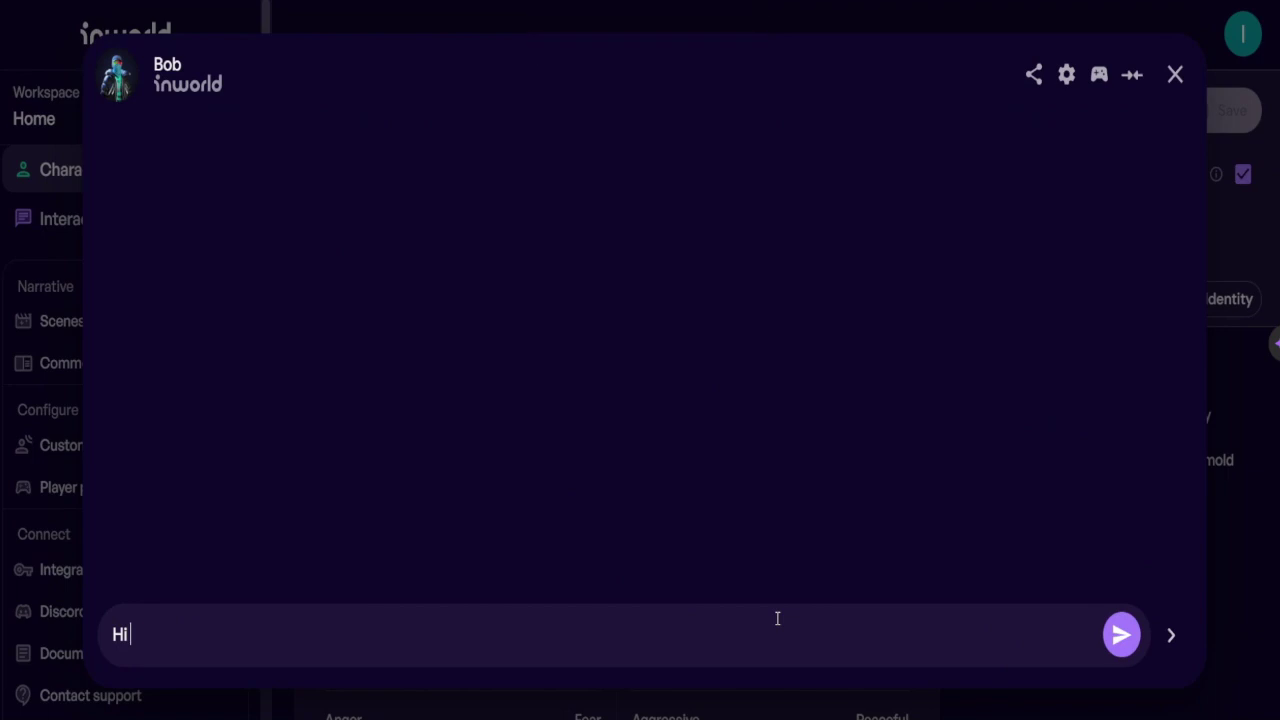
{"action": "type", "text": " bo, how"}
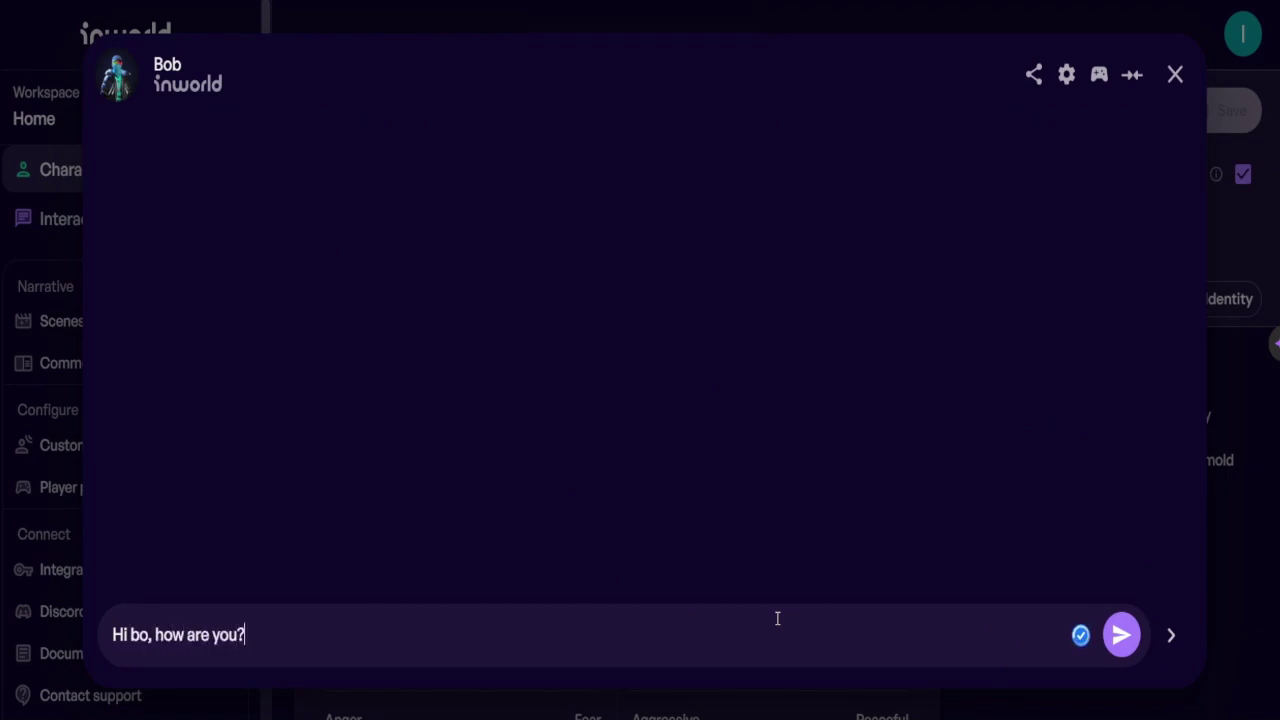
{"action": "key", "text": "Return"}
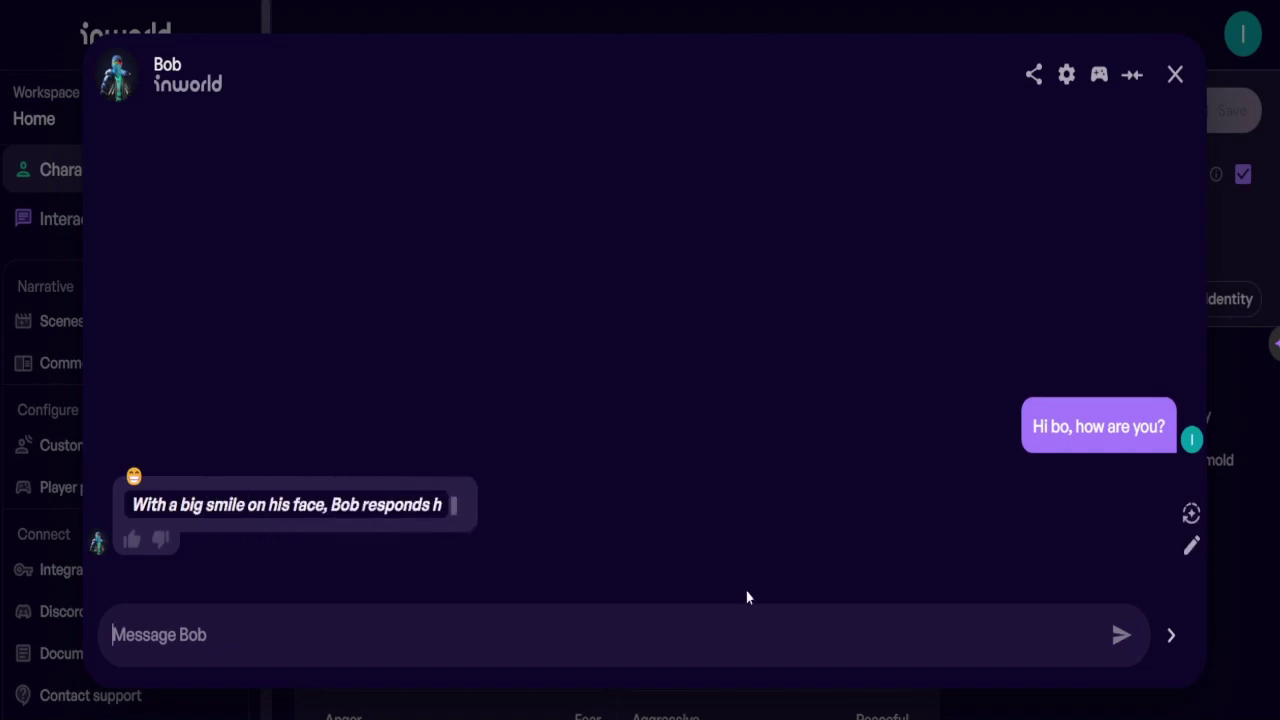